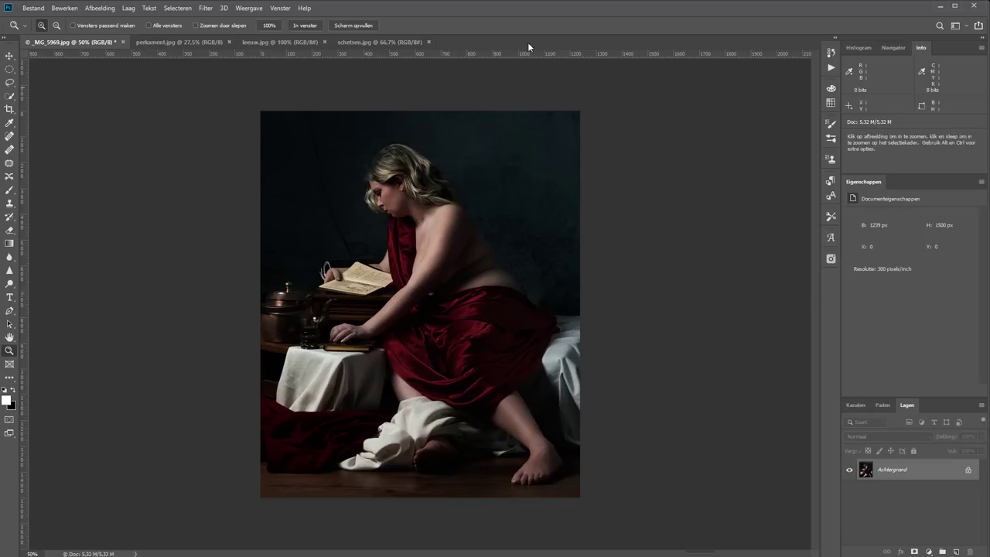
- Look over the leeuw.jpg lion sketch and the perkament.jpg parchment, then return to _MG_5969.jpg
click(260, 42)
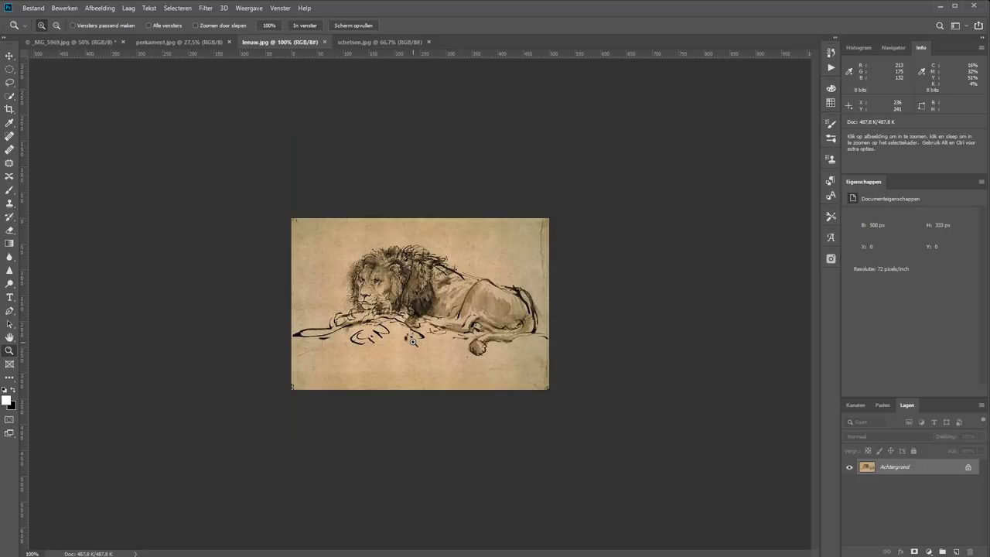
click(94, 42)
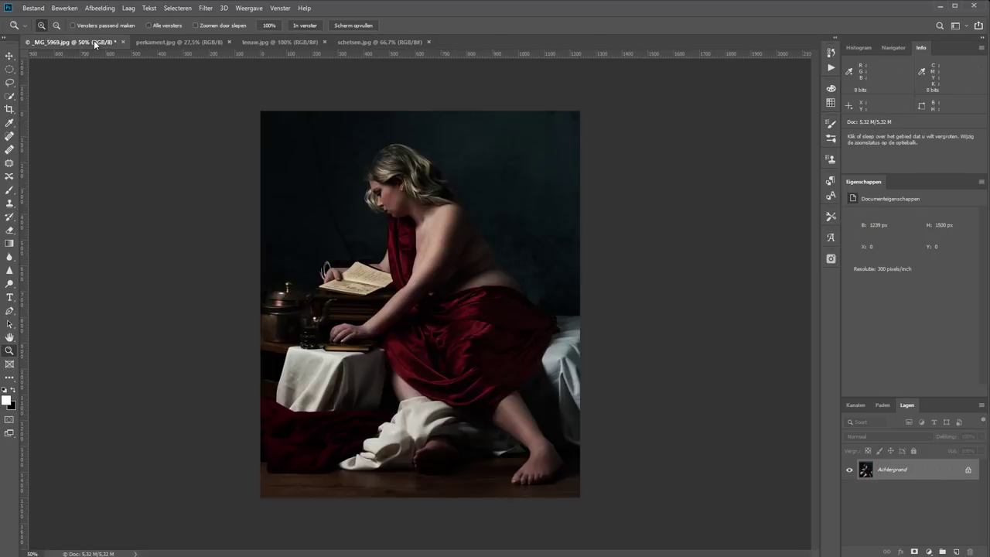
click(165, 43)
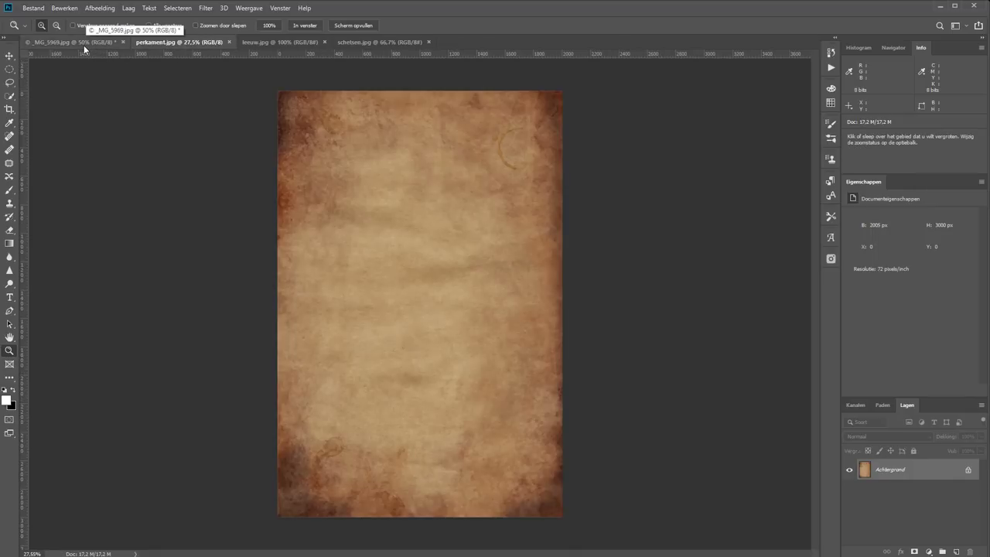
click(76, 42)
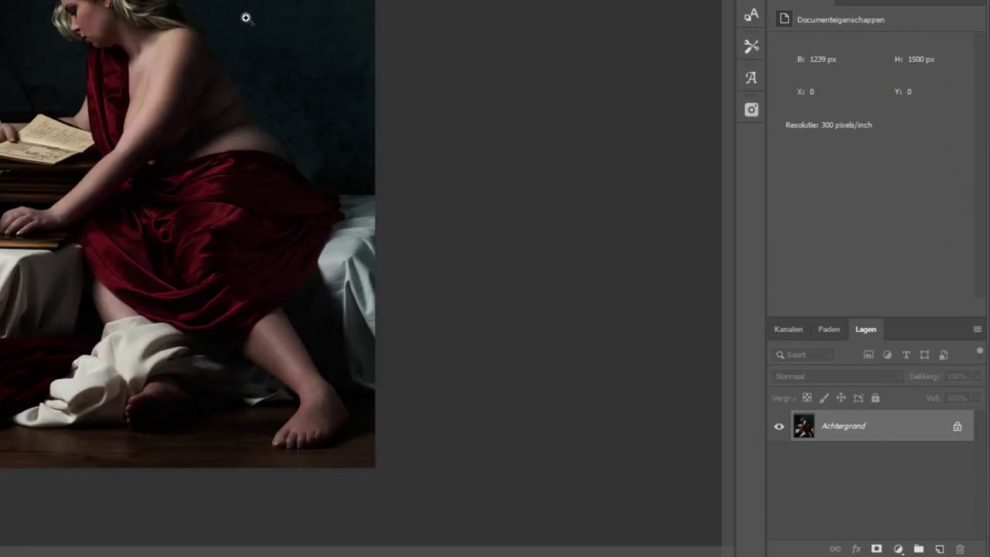
- Convert the photo layer to a smart object and pick Stileer > Oplichtende rand in Filtergalerie
right_click(880, 429)
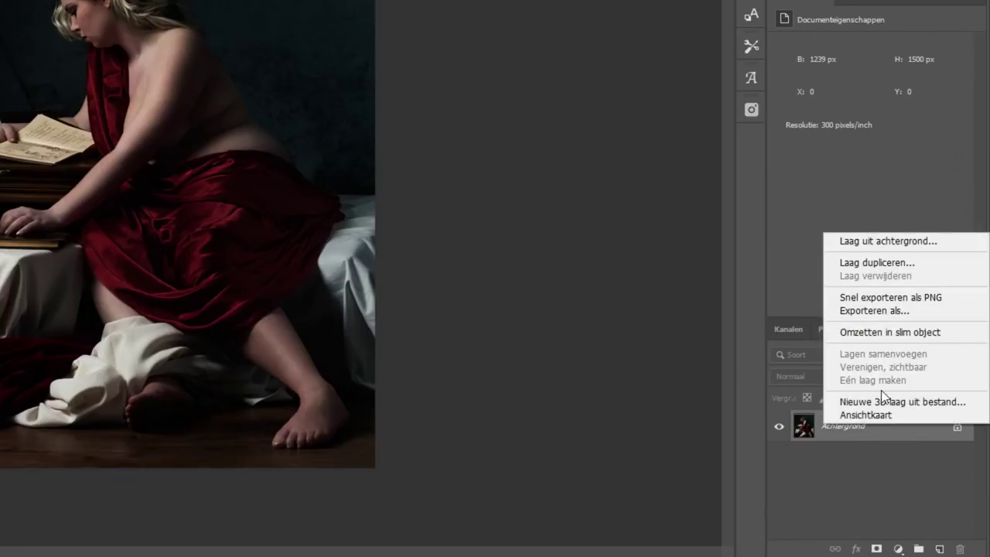
click(877, 332)
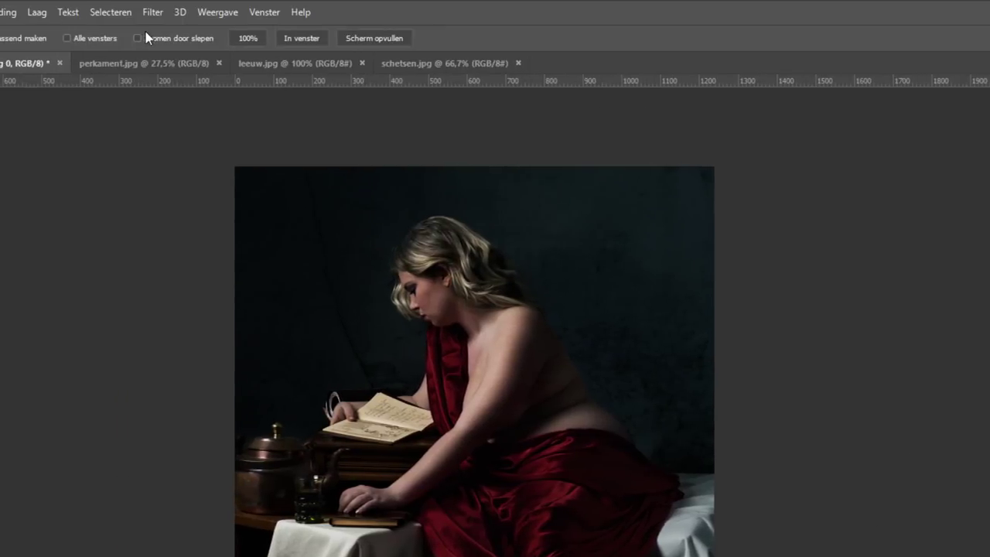
click(153, 12)
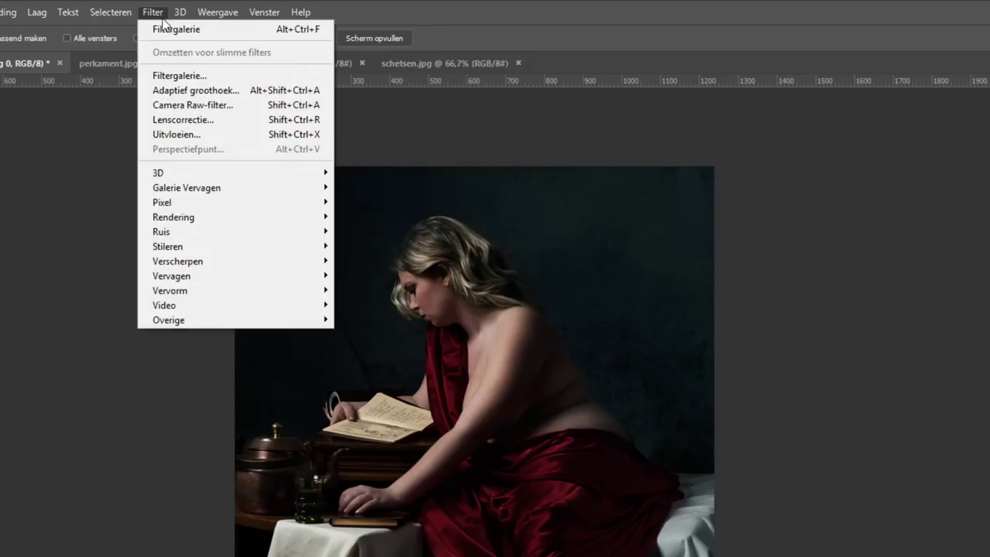
click(199, 77)
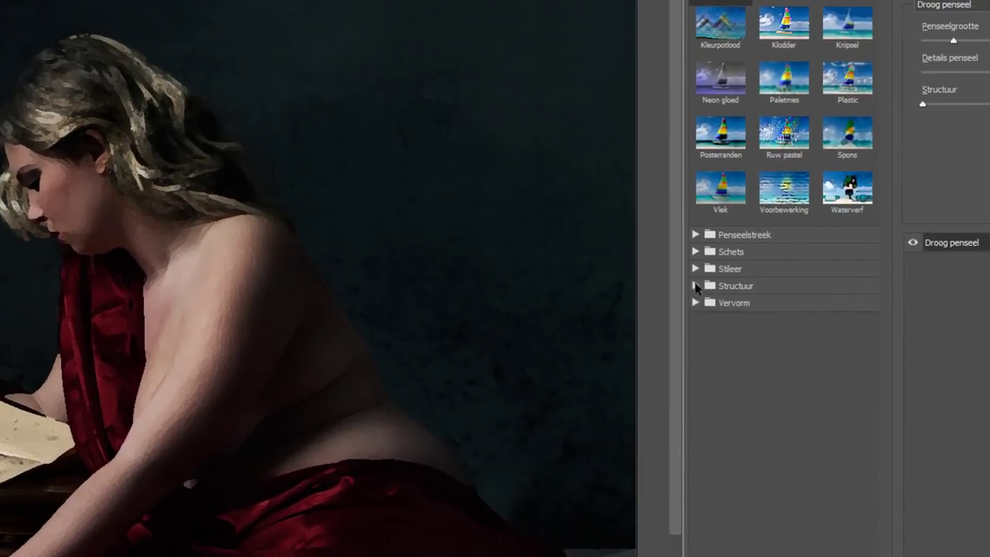
click(695, 269)
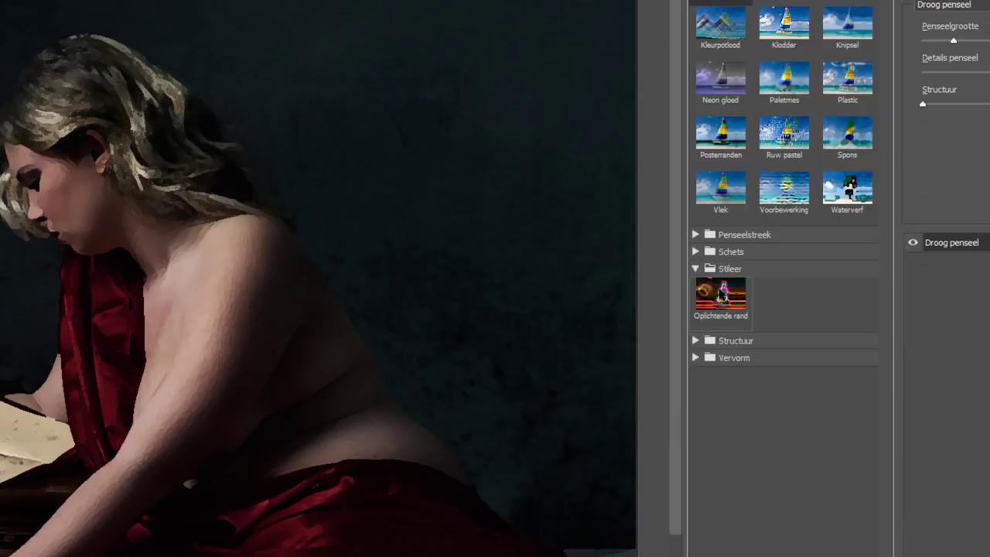
click(720, 294)
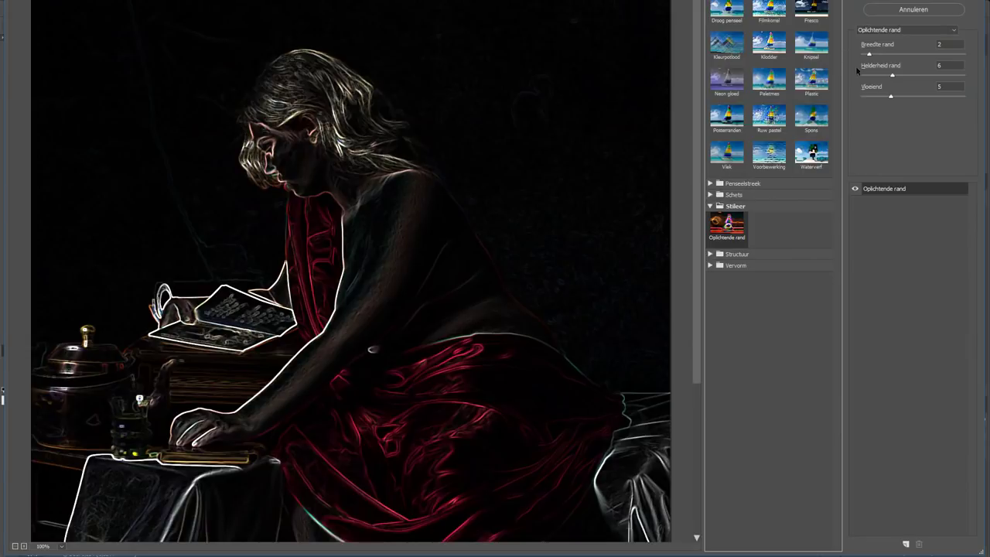
- Apply Oplichtende rand with width 1, brightness 9 and smoothness 3, then review its settings
drag(870, 55, 865, 55)
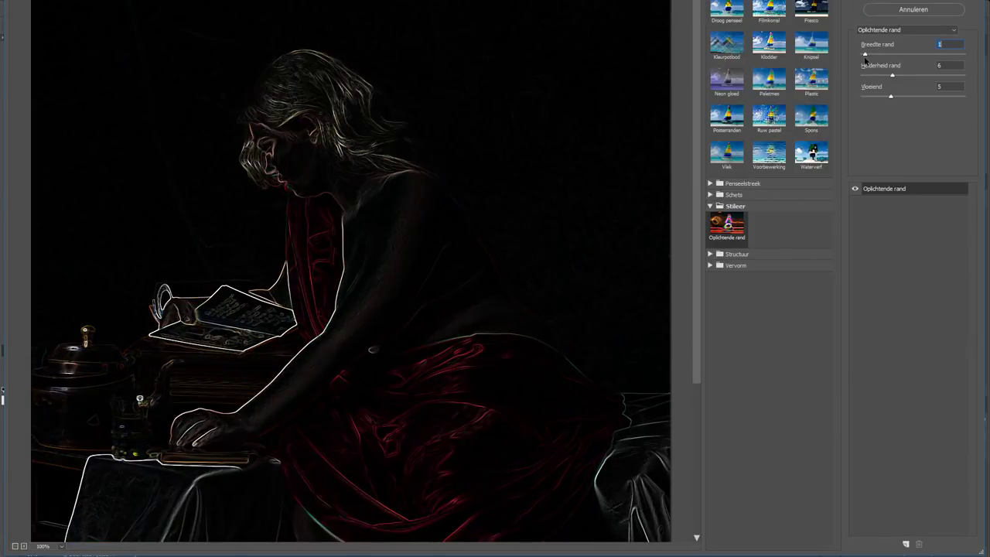
mouse_move(890, 97)
mouse_down()
mouse_move(879, 97)
mouse_move(908, 77)
mouse_up()
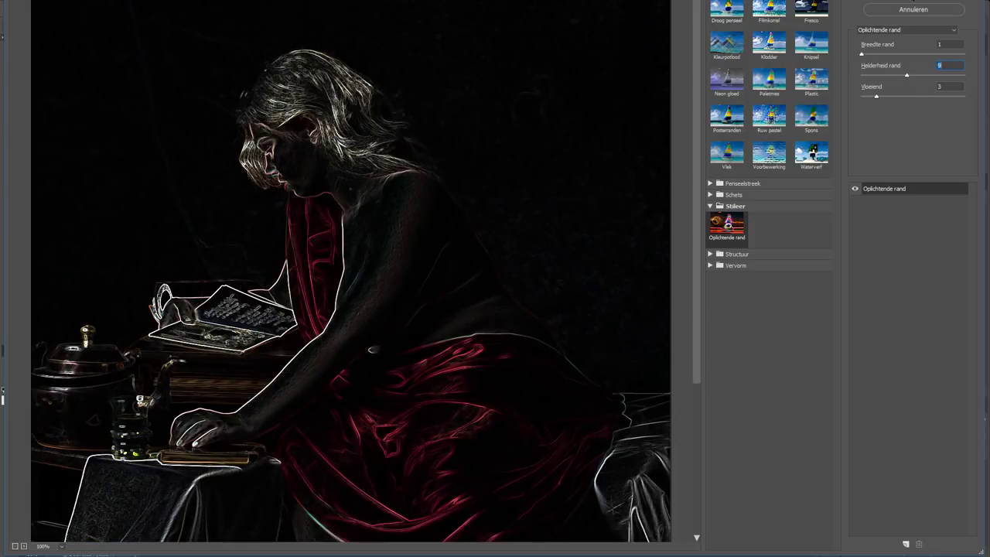
key(Return)
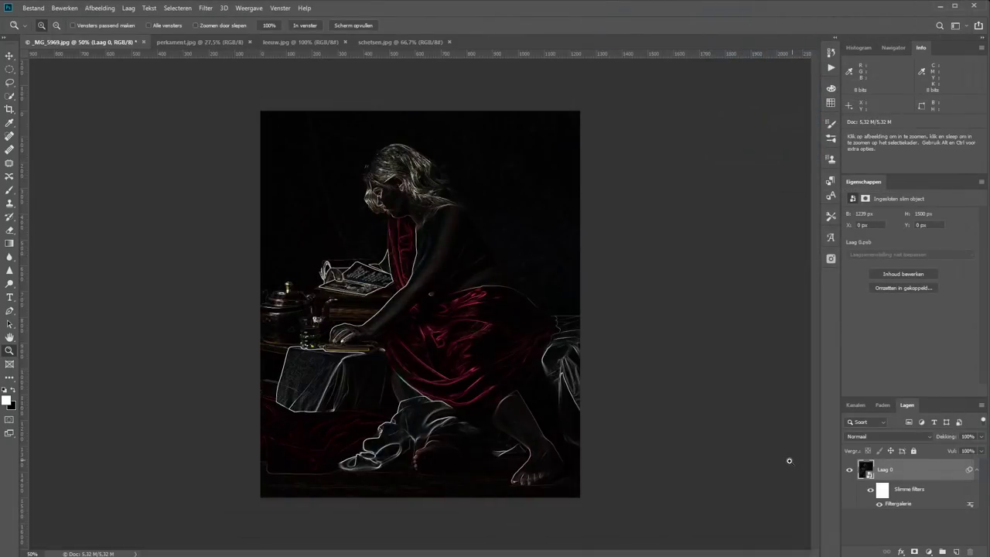
double_click(893, 505)
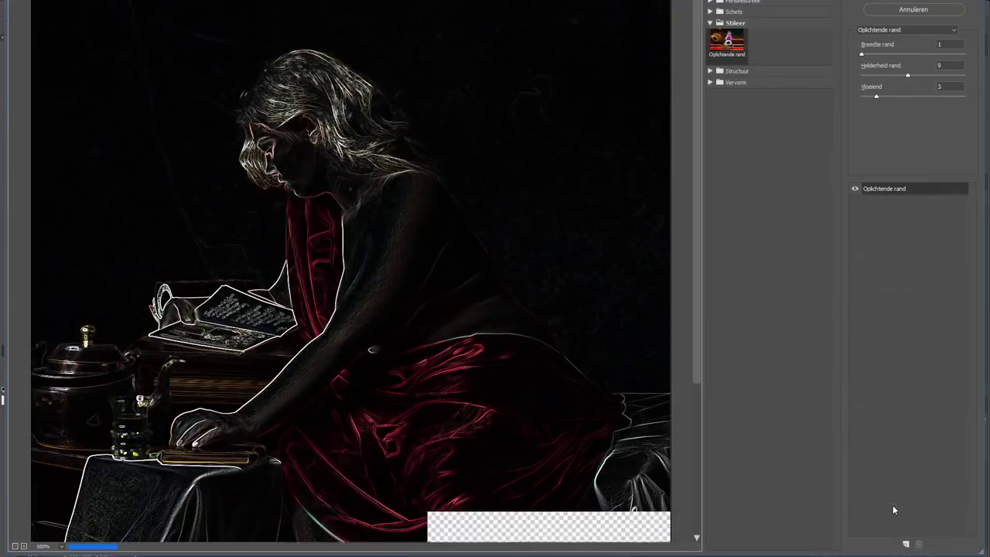
click(918, 10)
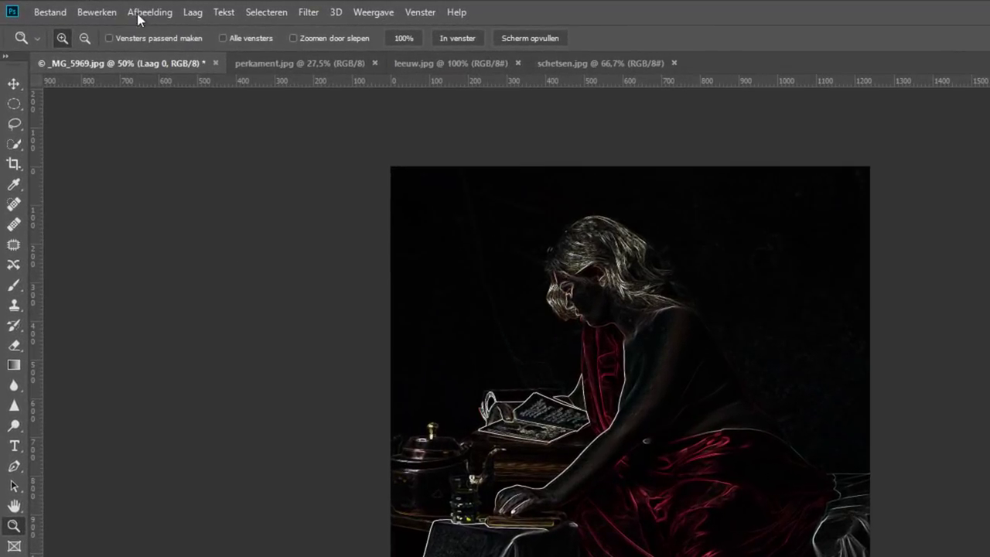
- Desaturate Laag 0 with Kleurtoon/verzadiging at -100 saturation, then invert it with Ctrl+I
click(137, 13)
mouse_move(166, 52)
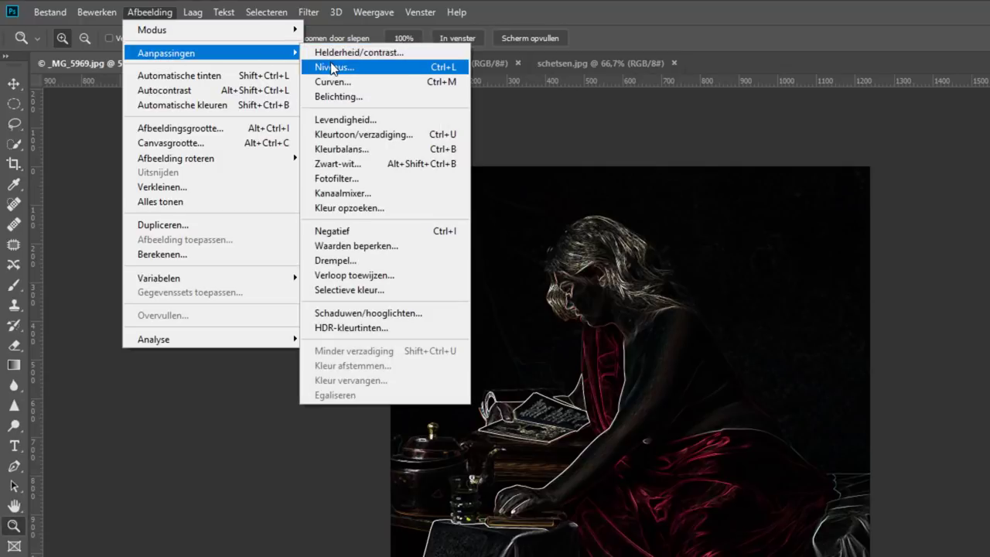
click(352, 137)
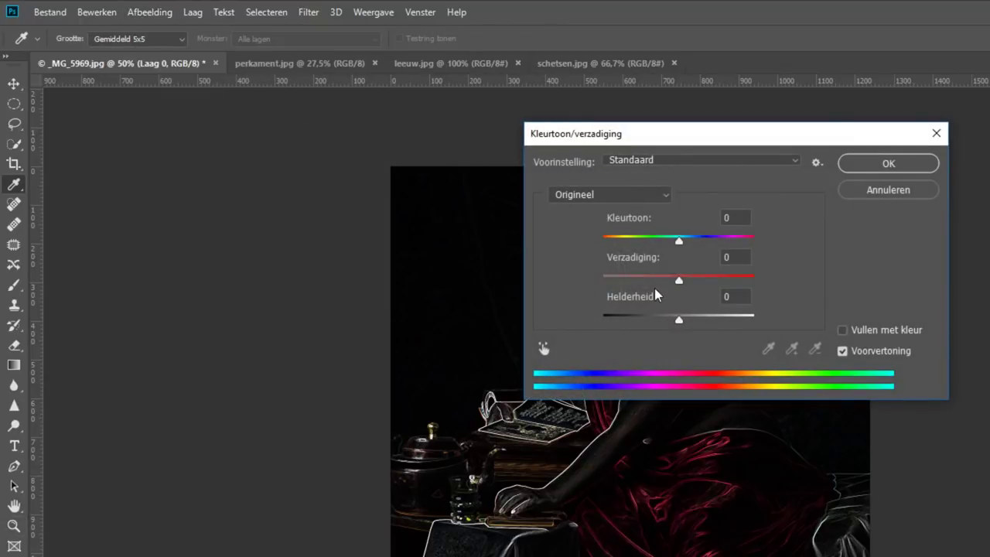
drag(679, 280, 541, 287)
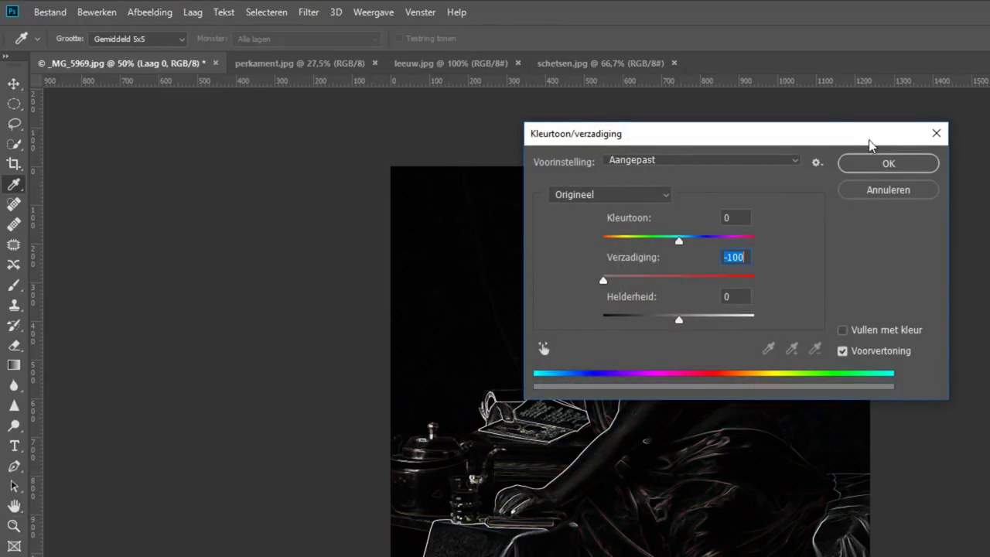
click(857, 162)
key(z)
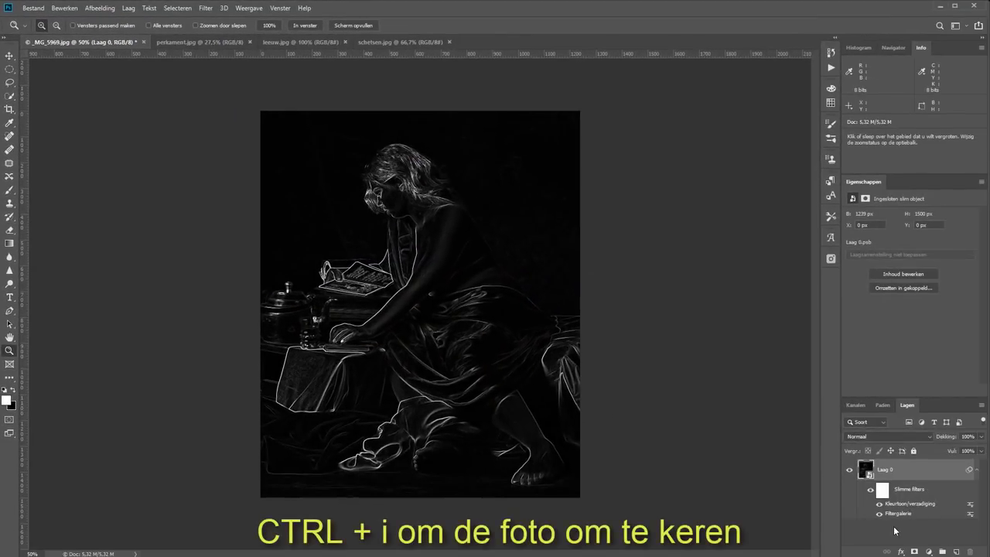
key(ctrl+i)
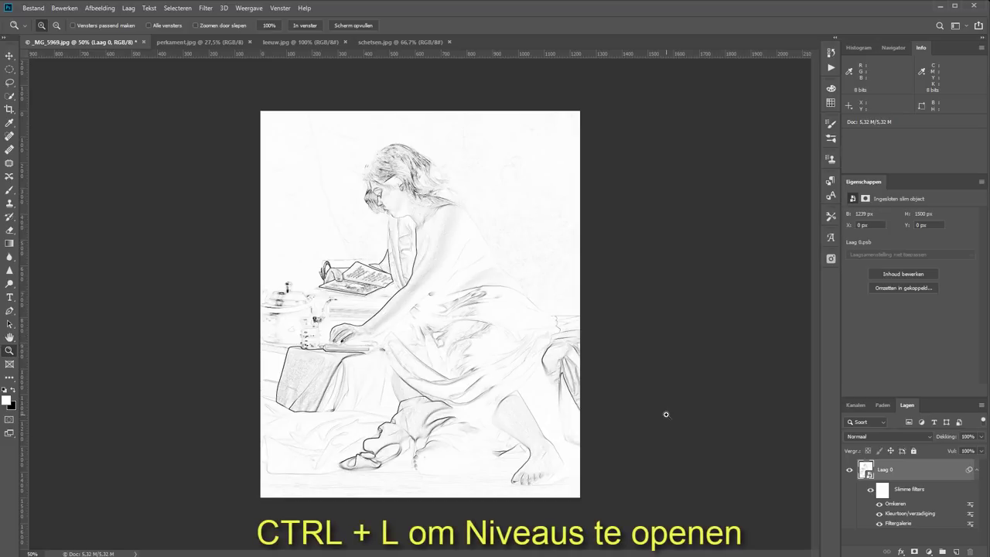
- Apply Levels with input values 111, 0,88 and 248 to darken the sketch lines
key(ctrl+l)
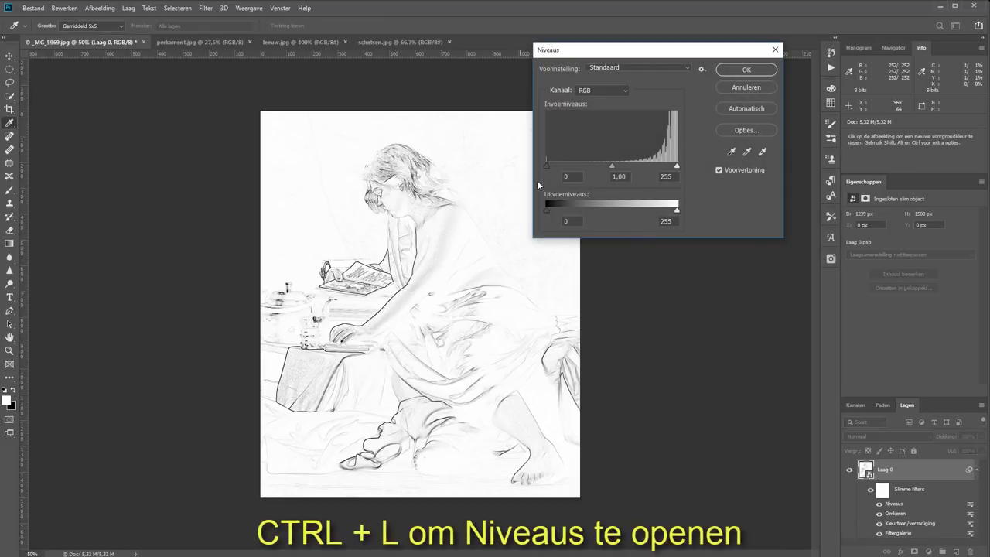
mouse_move(548, 164)
mouse_down()
mouse_move(673, 167)
mouse_move(641, 166)
mouse_up()
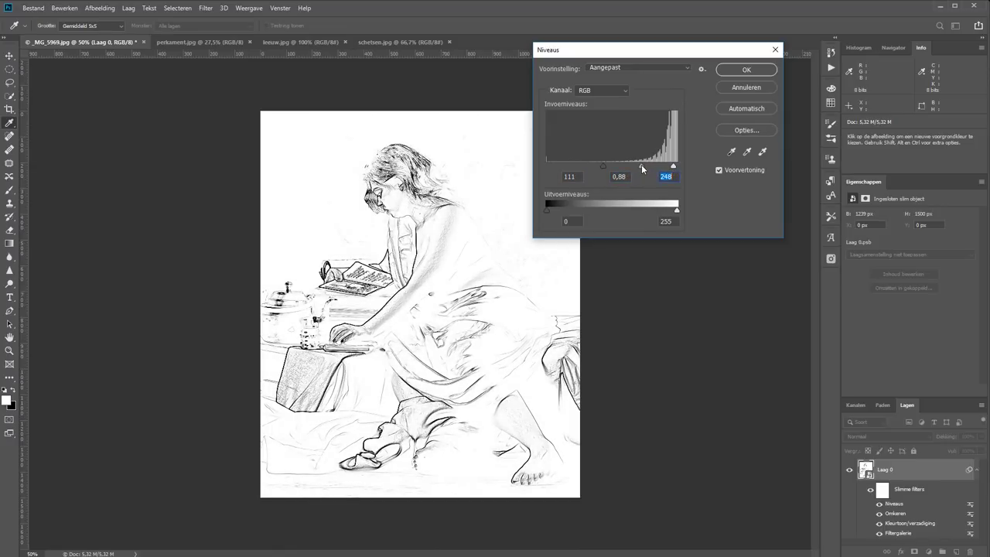
click(747, 71)
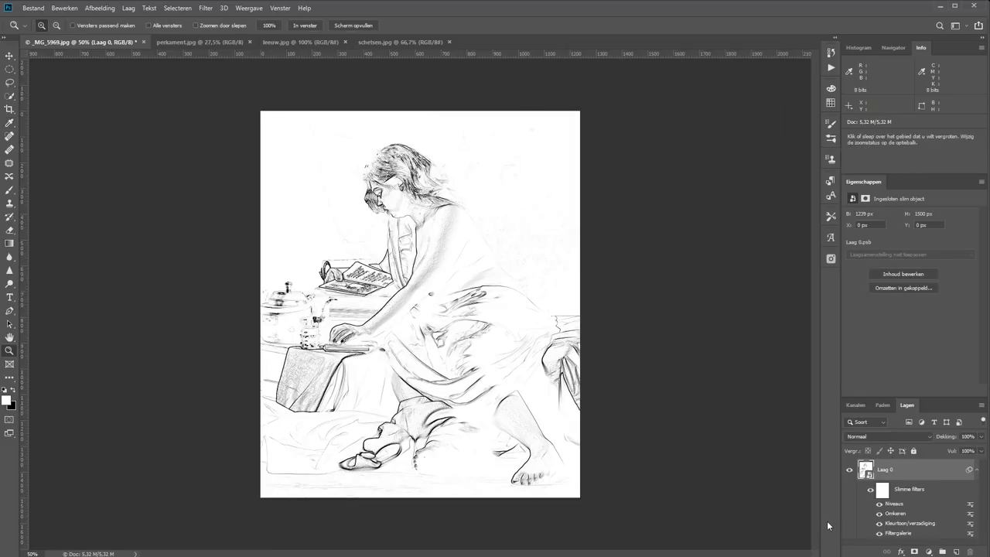
- Make the glowing edges smoother and dimmer, then recheck the Levels smart filter settings
double_click(897, 533)
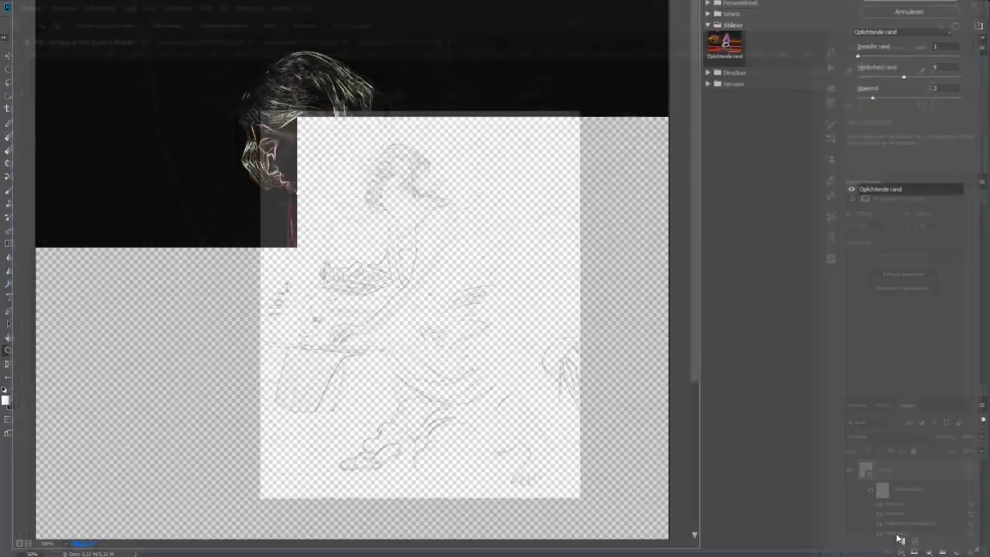
mouse_move(876, 95)
mouse_down()
mouse_move(895, 96)
mouse_move(899, 75)
mouse_up()
key(Return)
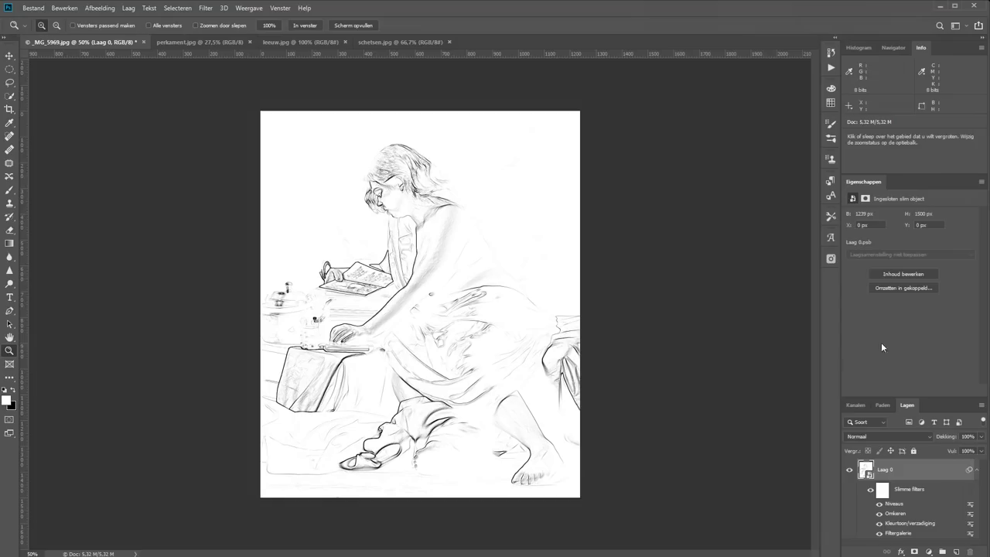
double_click(896, 505)
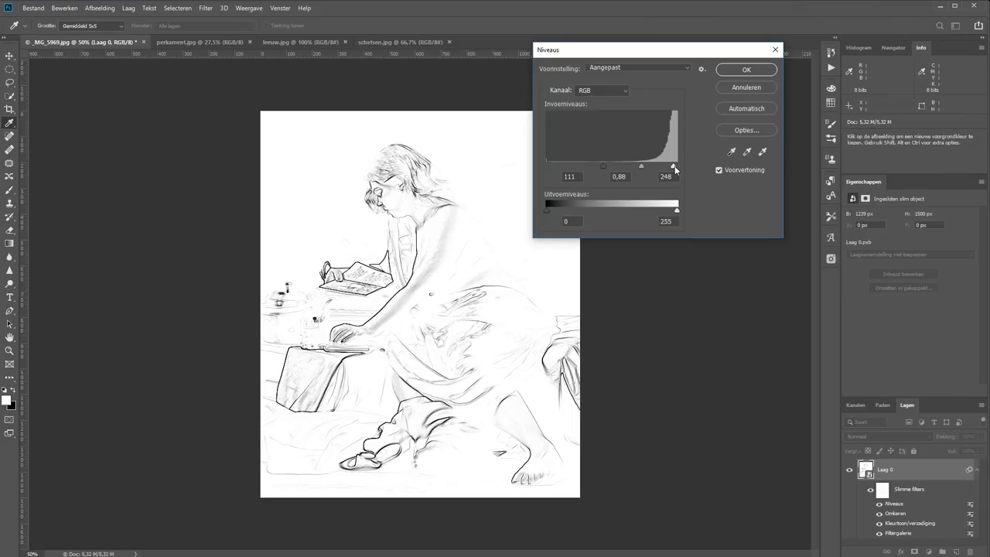
click(746, 69)
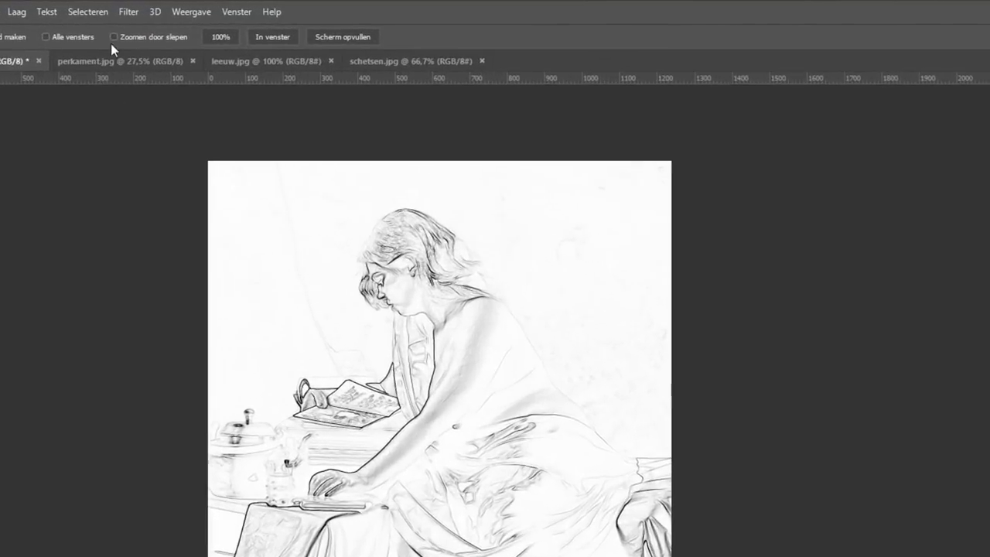
- Apply a Gaussiaans vervagen smart filter with a 1,0-pixel radius
click(205, 10)
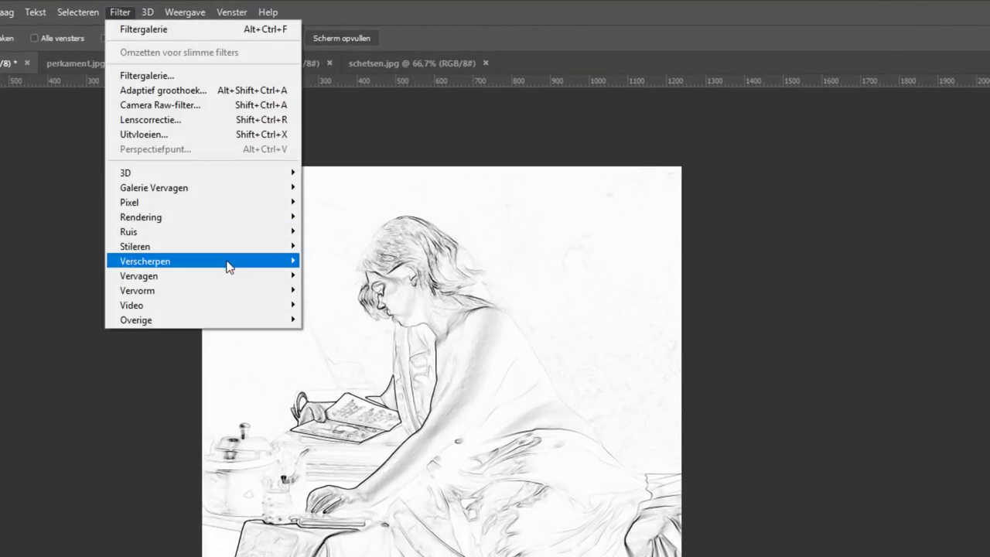
mouse_move(140, 275)
click(346, 290)
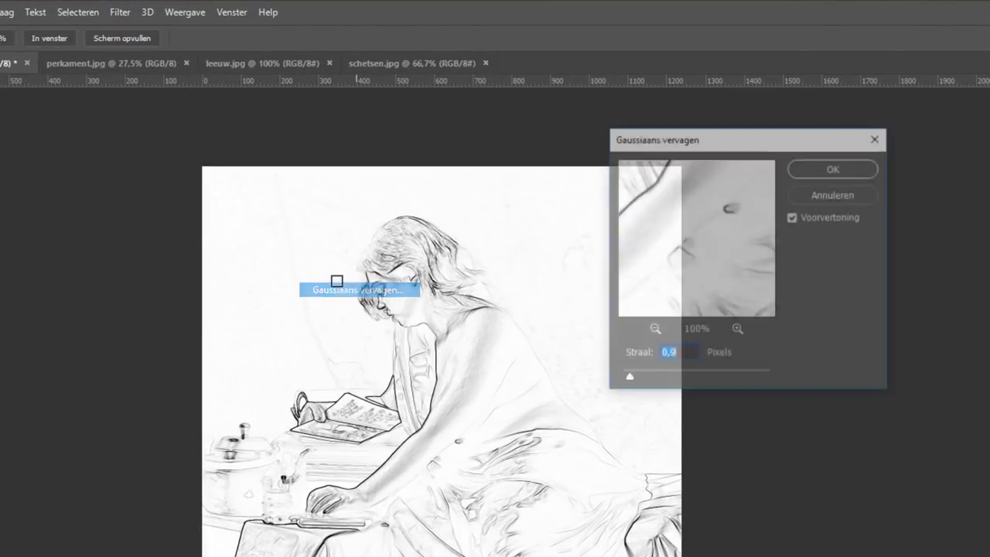
drag(635, 379, 624, 379)
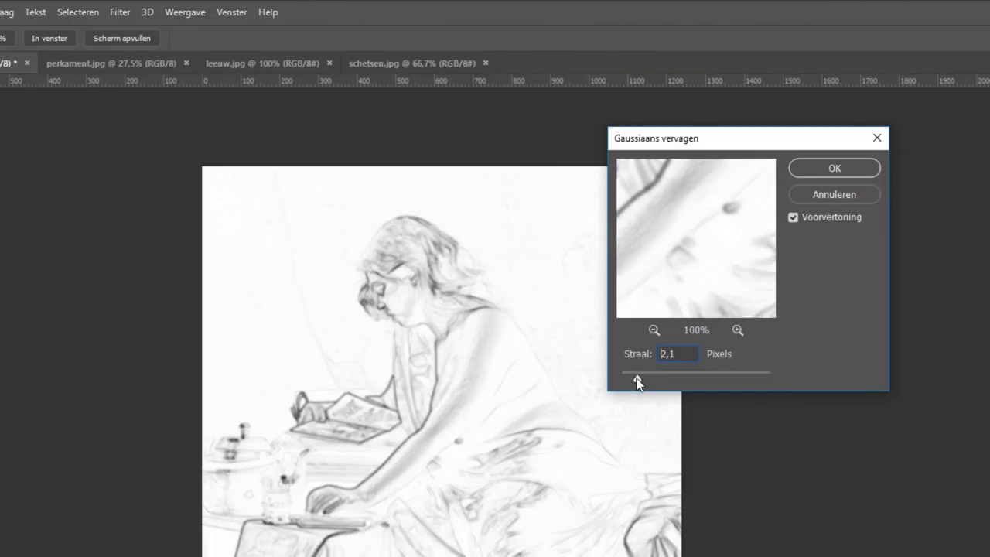
drag(624, 379, 628, 378)
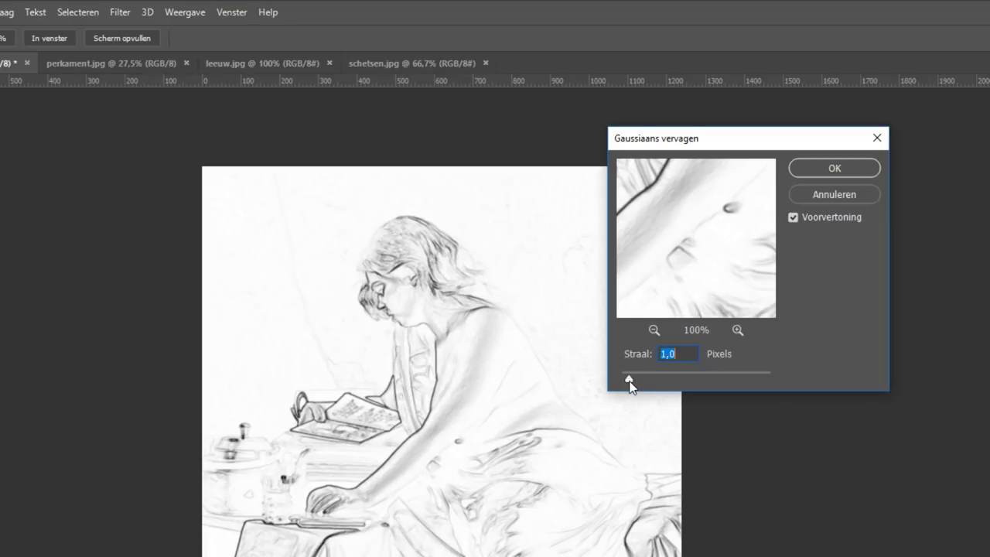
click(835, 167)
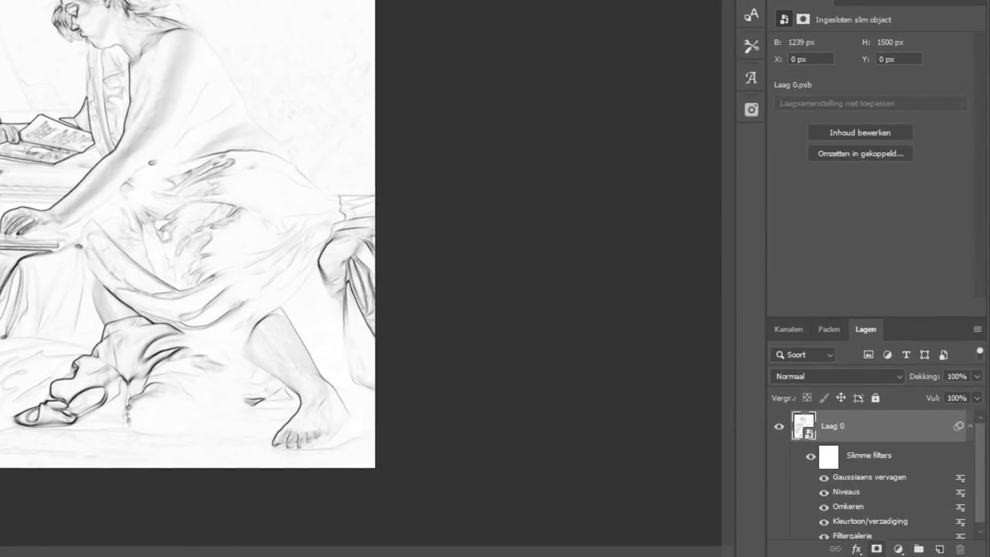
- Add a Curven 1 adjustment layer bending 169 down to 104 to darken the lines
click(898, 549)
click(885, 352)
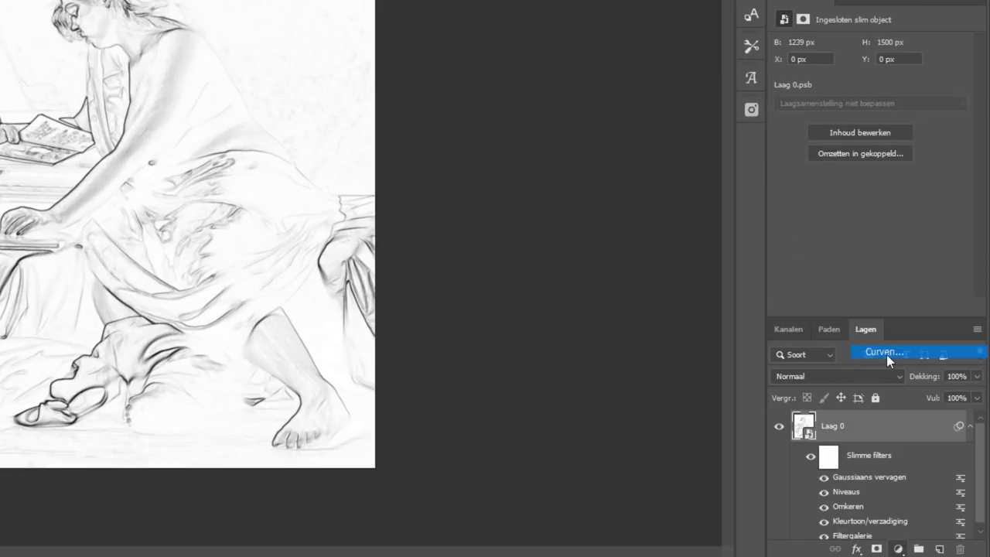
mouse_move(899, 144)
mouse_down()
mouse_move(899, 169)
mouse_move(915, 173)
mouse_up()
- Invert the Curves 1 mask, then paint darkening back onto the woman's back and the teapot
click(839, 426)
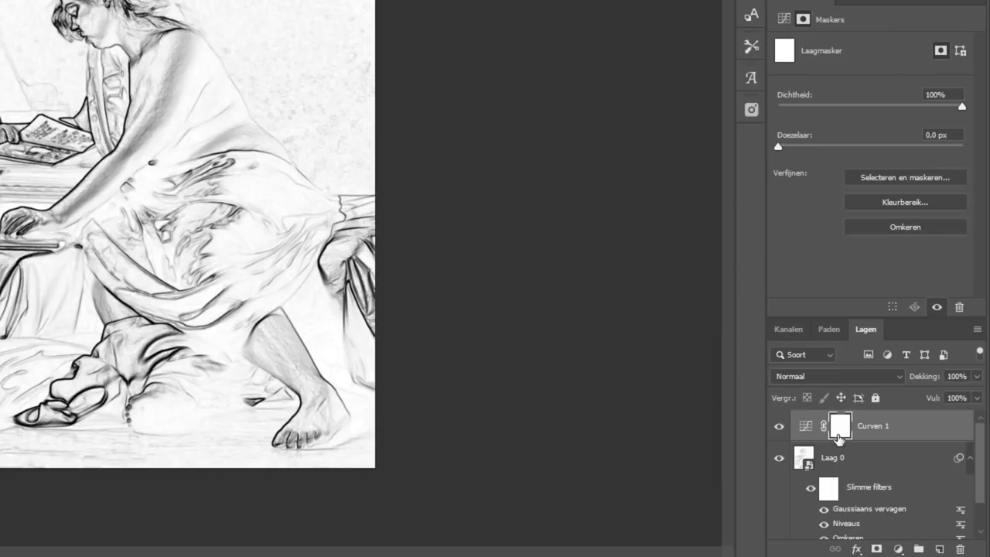
key(ctrl+i)
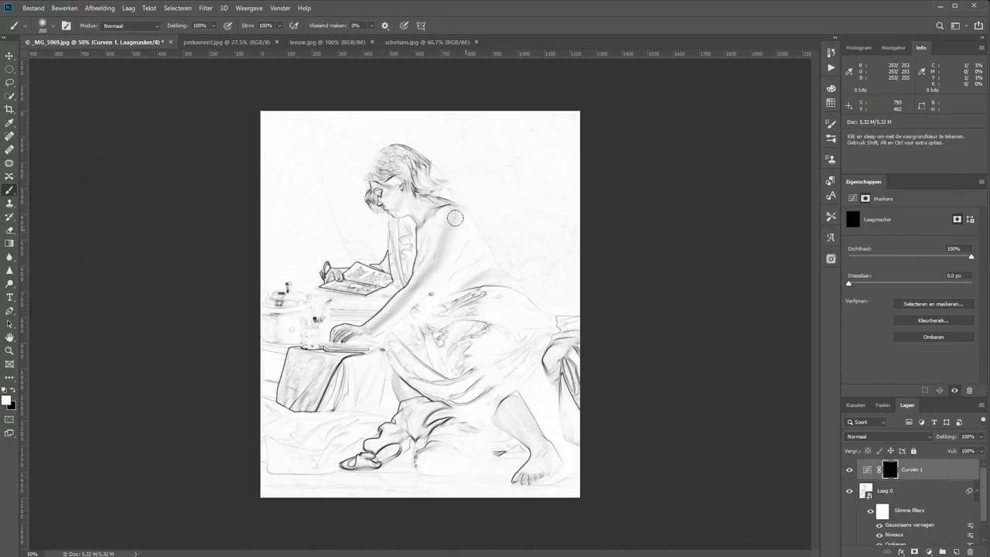
mouse_move(486, 261)
mouse_down()
mouse_move(497, 274)
mouse_move(479, 247)
mouse_move(490, 278)
mouse_up()
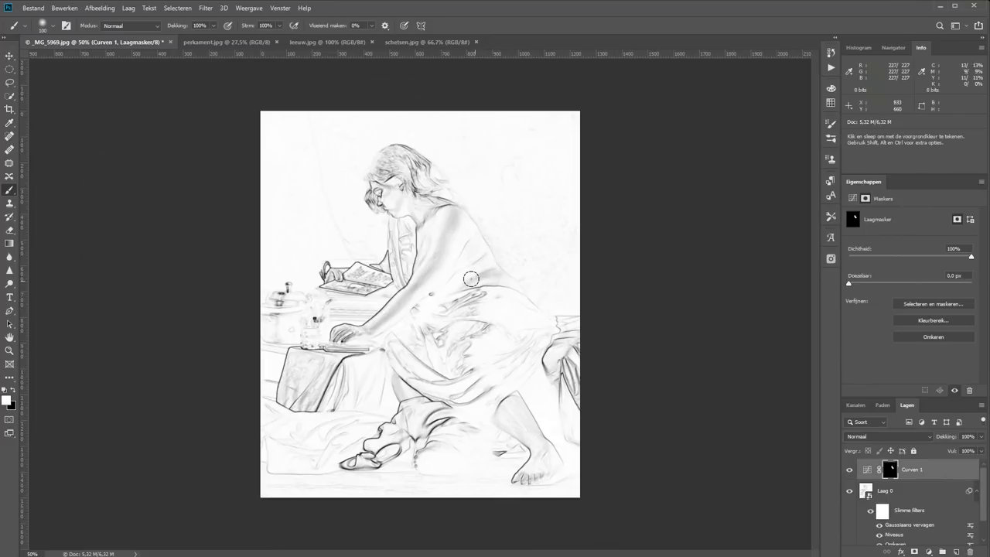
key(x)
key(x)
mouse_move(275, 310)
mouse_down()
mouse_move(364, 308)
mouse_move(314, 299)
mouse_up()
- With a 200 brush, paint the darkening onto the bottom-left and drapery lines
key(])
key(])
key(])
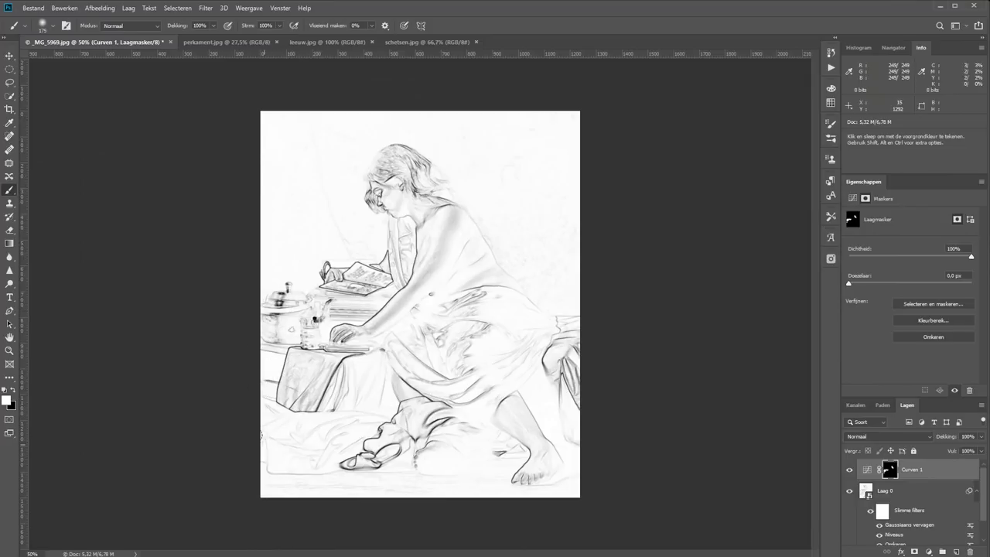
mouse_move(267, 464)
mouse_down()
mouse_move(317, 480)
mouse_move(347, 467)
mouse_up()
mouse_move(268, 446)
mouse_down()
mouse_move(472, 429)
mouse_move(456, 440)
mouse_move(556, 387)
mouse_move(496, 303)
mouse_up()
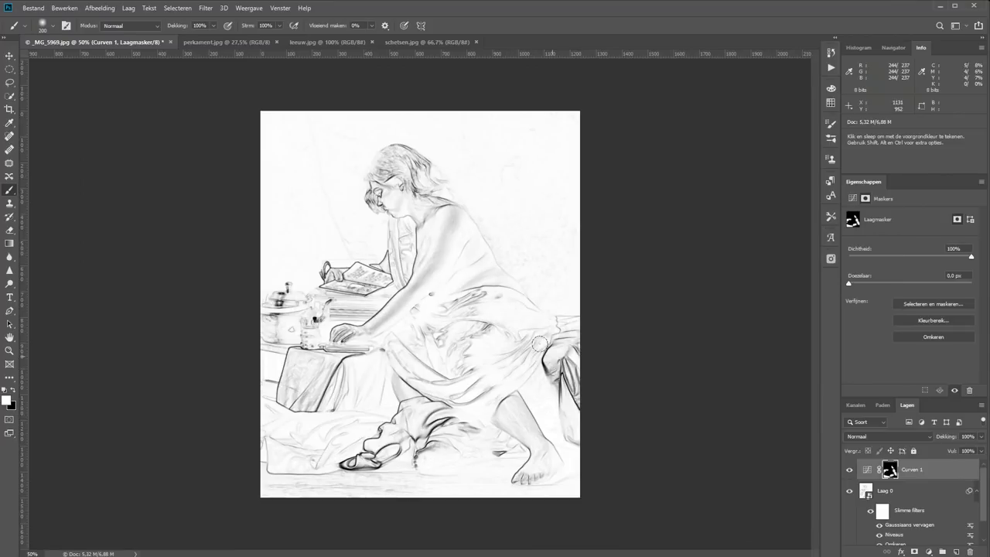
key(x)
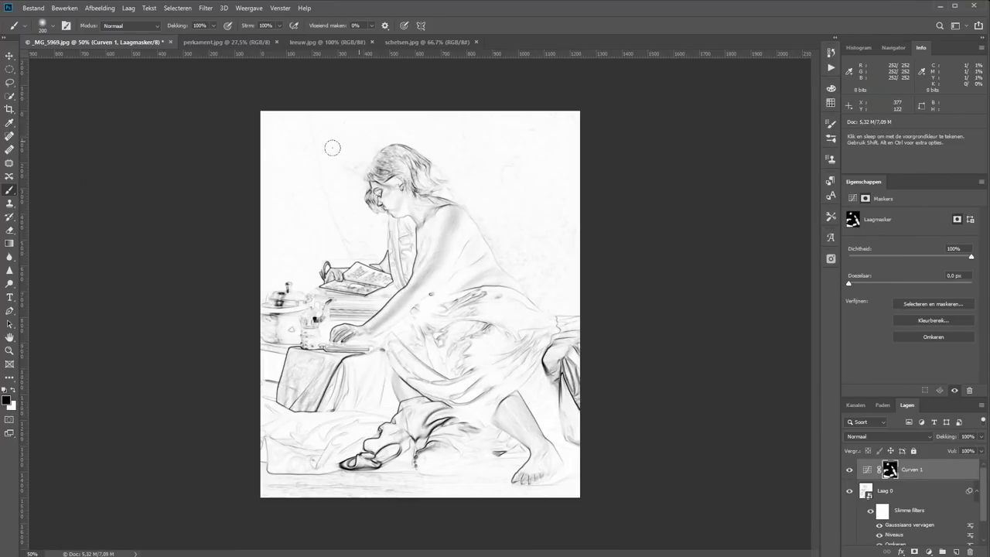
key(x)
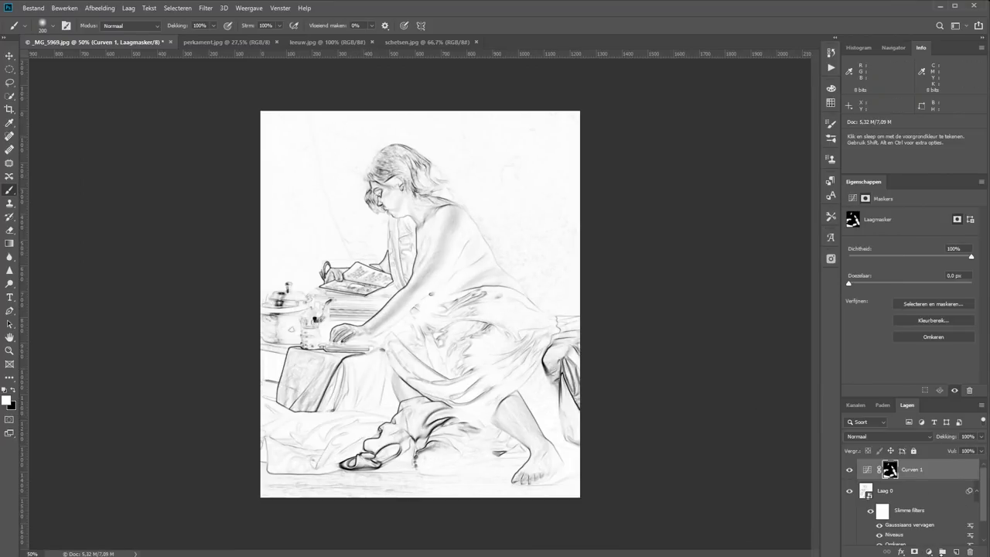
click(927, 551)
- Add a Curven 2 adjustment layer and invert its mask to black
click(940, 418)
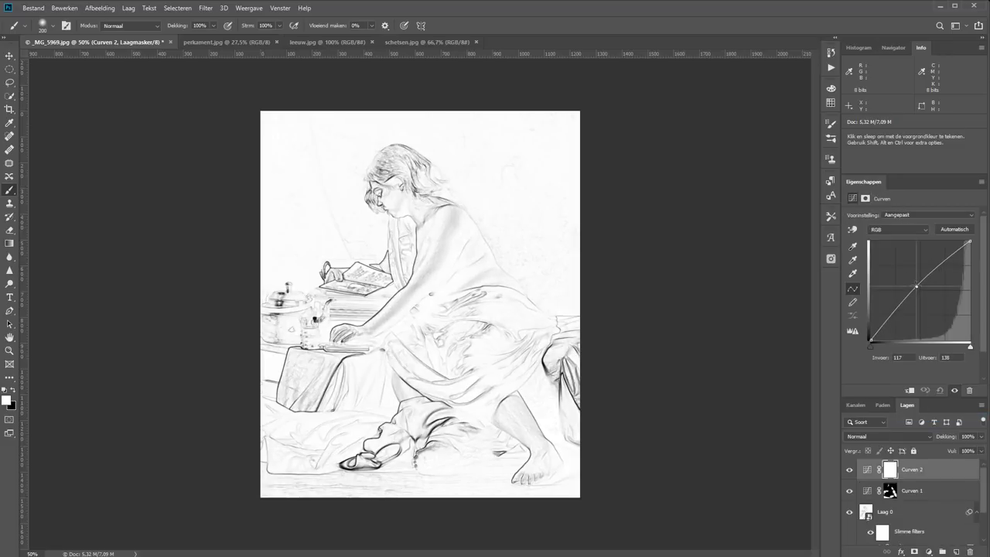
click(890, 474)
key(ctrl+i)
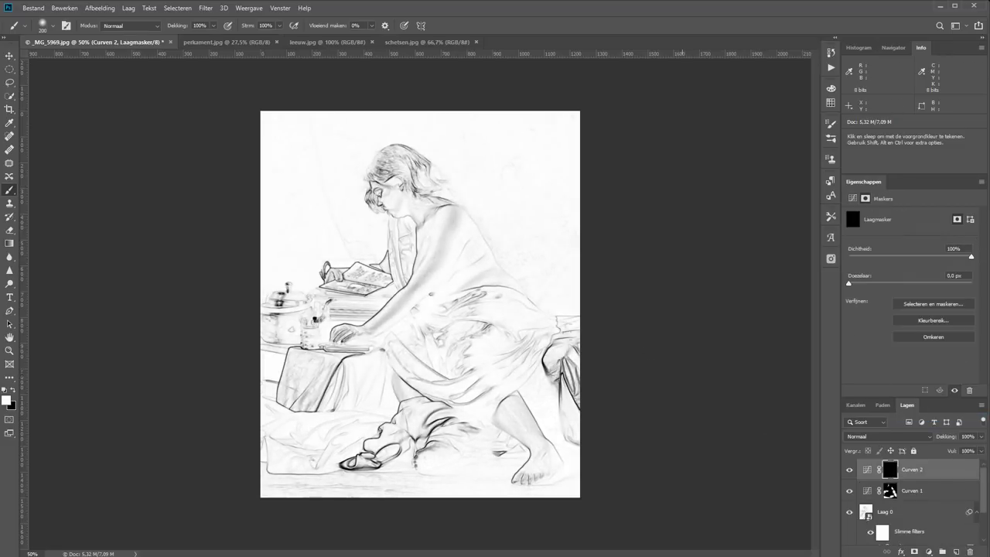
- Paint Curven 2 back onto small spots with a 125–100 brush, then zoom to 100%
click(340, 178)
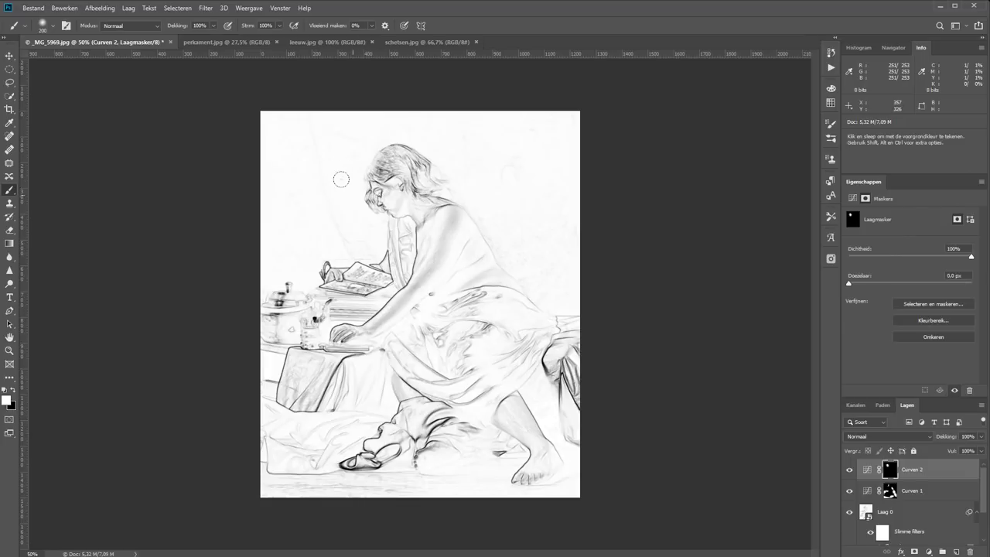
key(bracketleft)
key(bracketleft)
key(bracketleft)
drag(370, 459, 344, 461)
key(bracketleft)
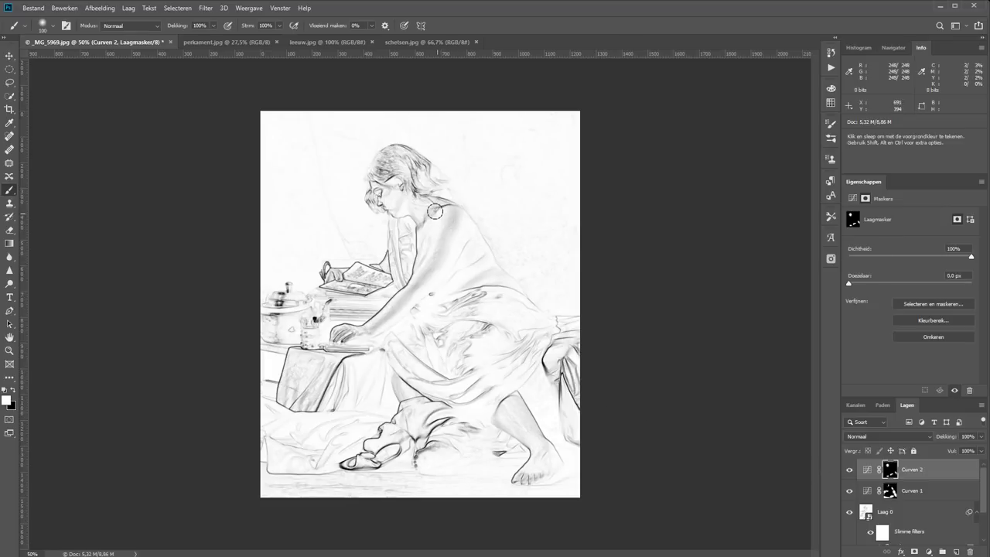
key(z)
key(ctrl+1)
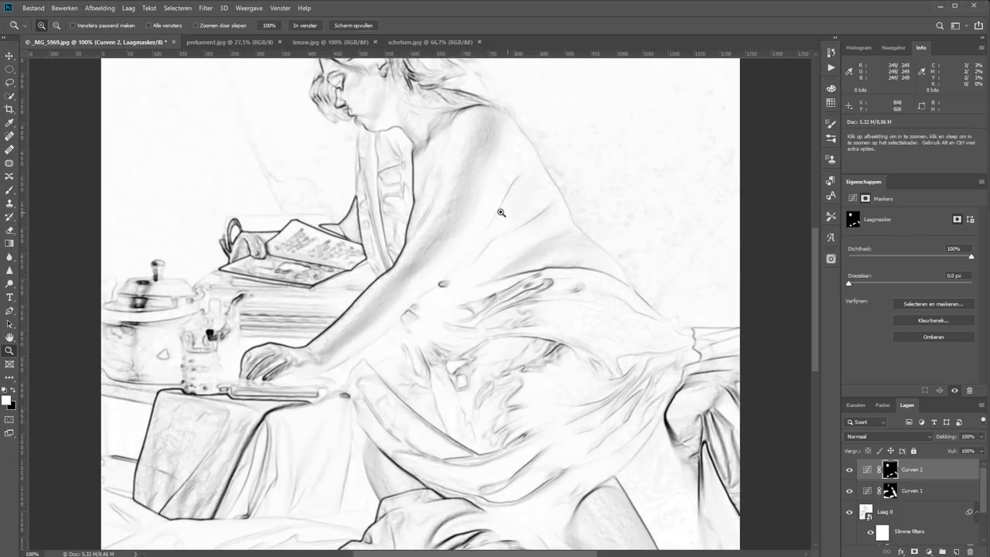
- Delete both Curves adjustment layers from the layer stack
scroll(501, 212, up, 5)
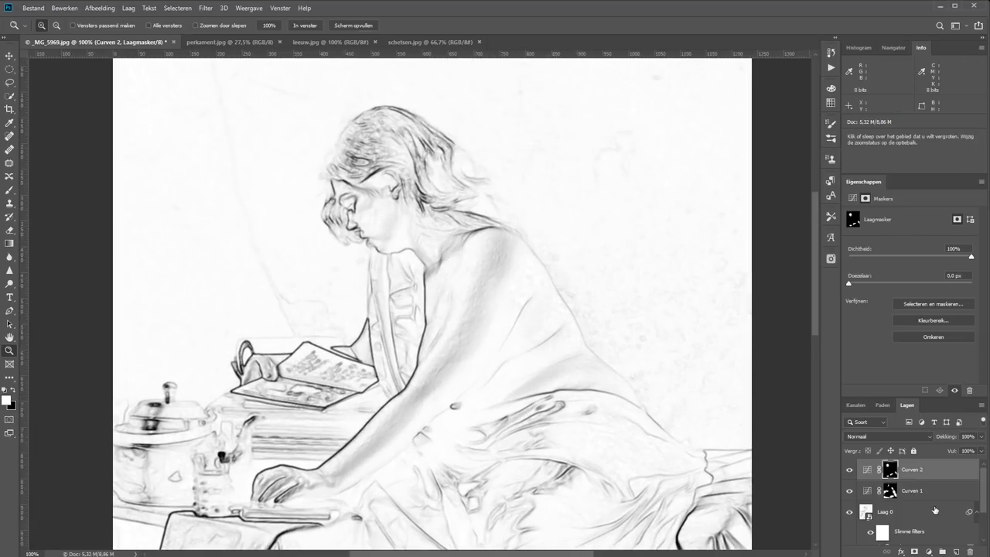
key(Delete)
key(Delete)
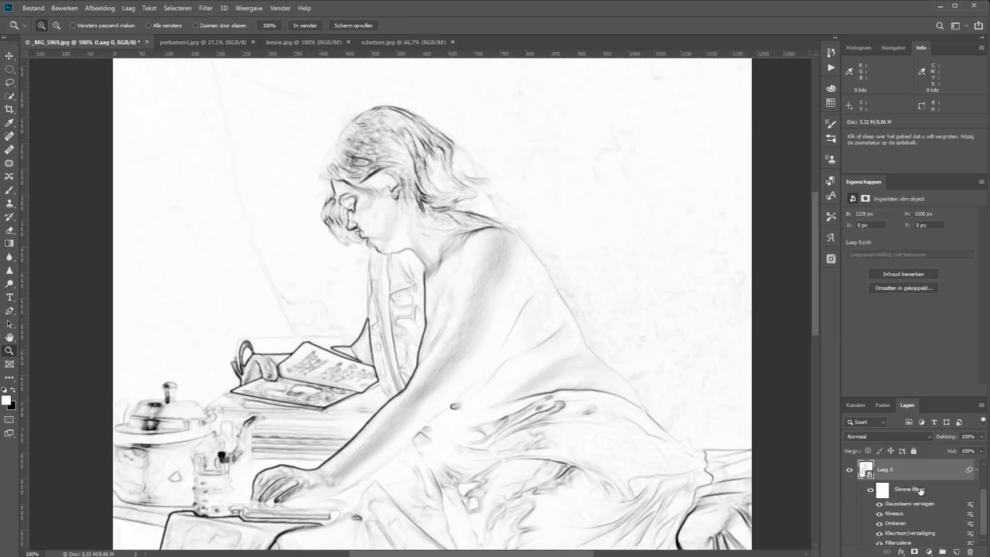
click(206, 8)
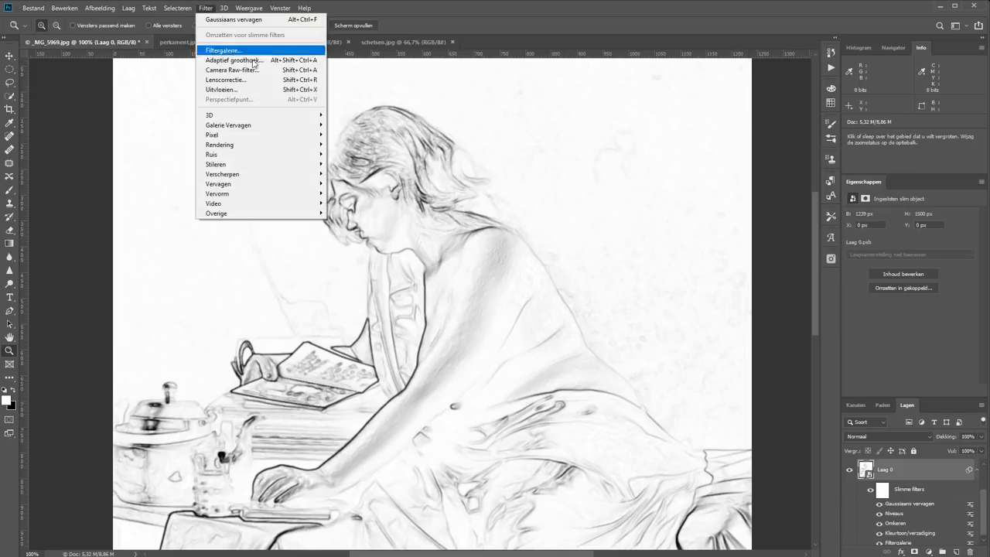
click(232, 51)
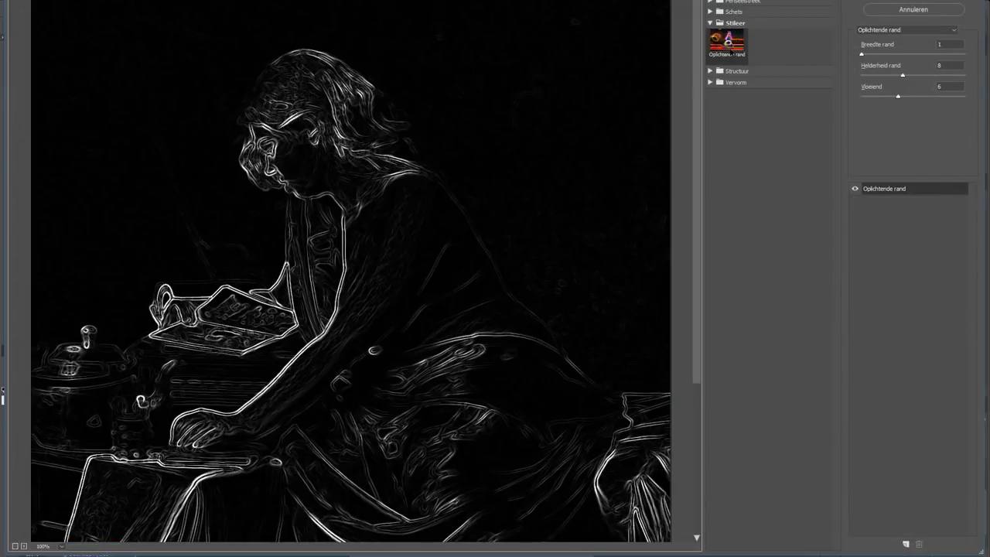
- Apply Penseelstreek > Arcering crosshatch with line length 11, sharpness 9, strength 1
click(710, 3)
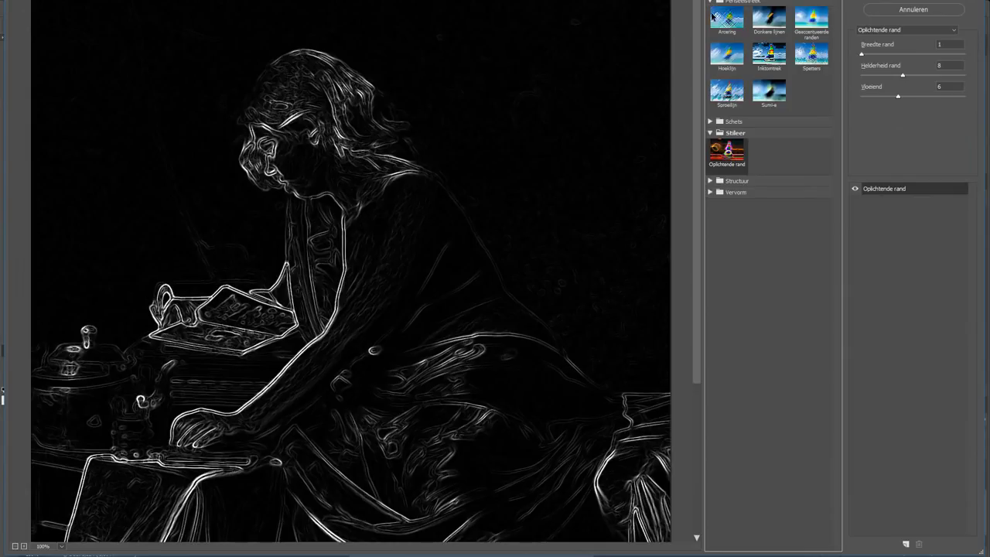
click(712, 15)
drag(874, 53, 909, 77)
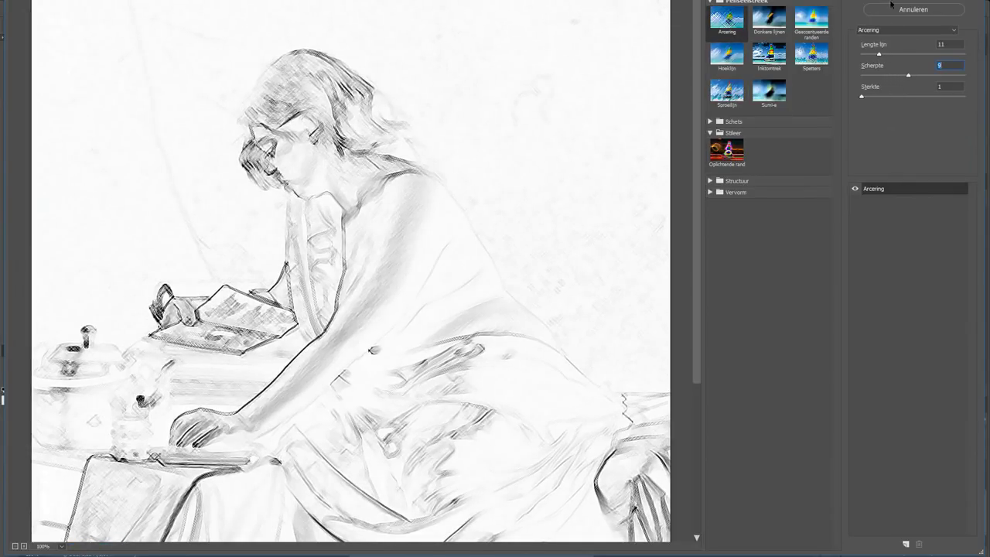
key(Return)
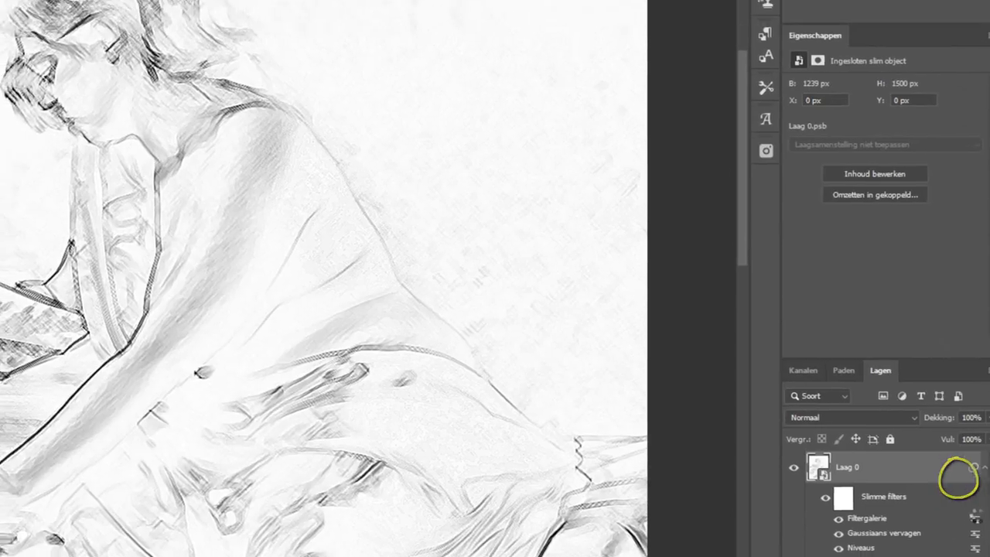
- Set the Filtergalerie smart filter's blending to 43% opacity in Normaal mode
double_click(961, 481)
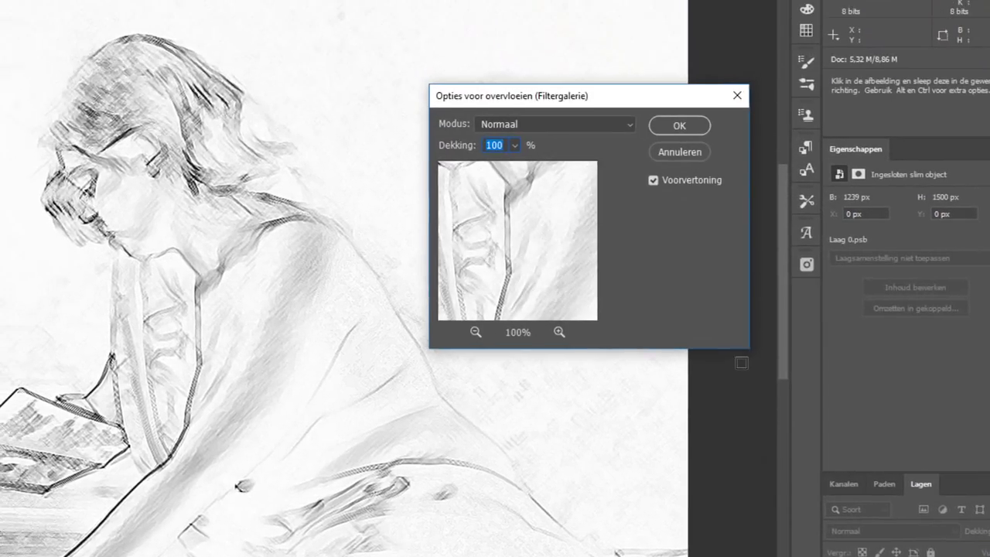
click(515, 145)
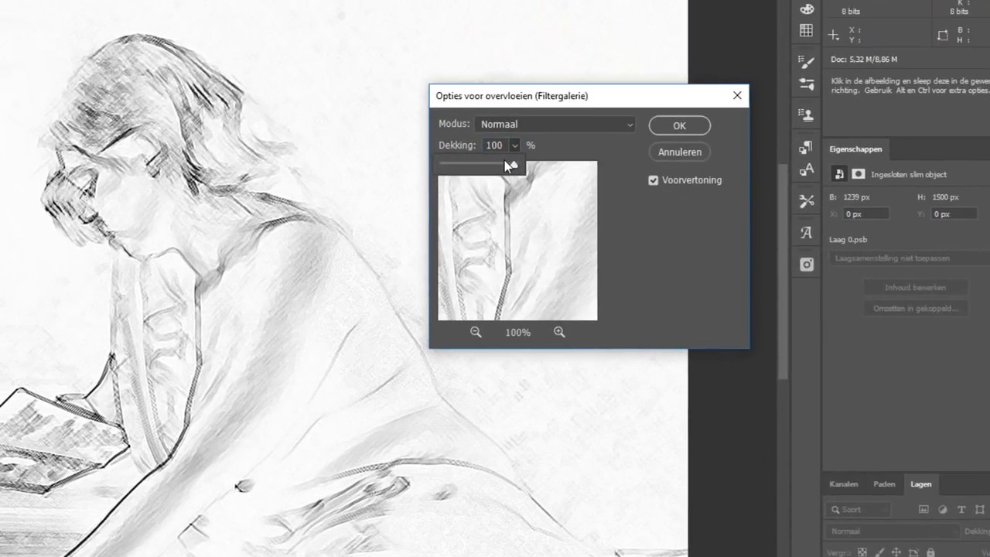
drag(504, 160, 474, 171)
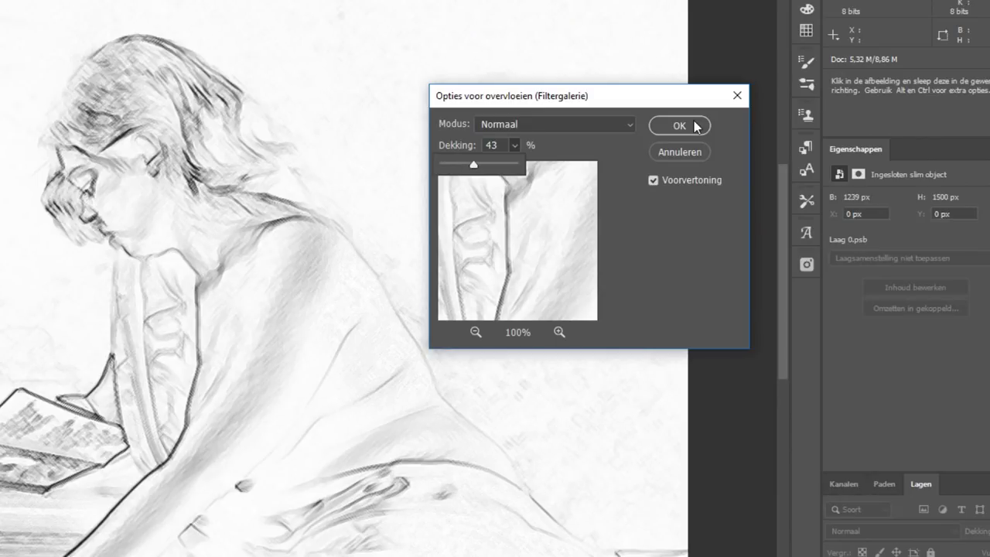
click(696, 127)
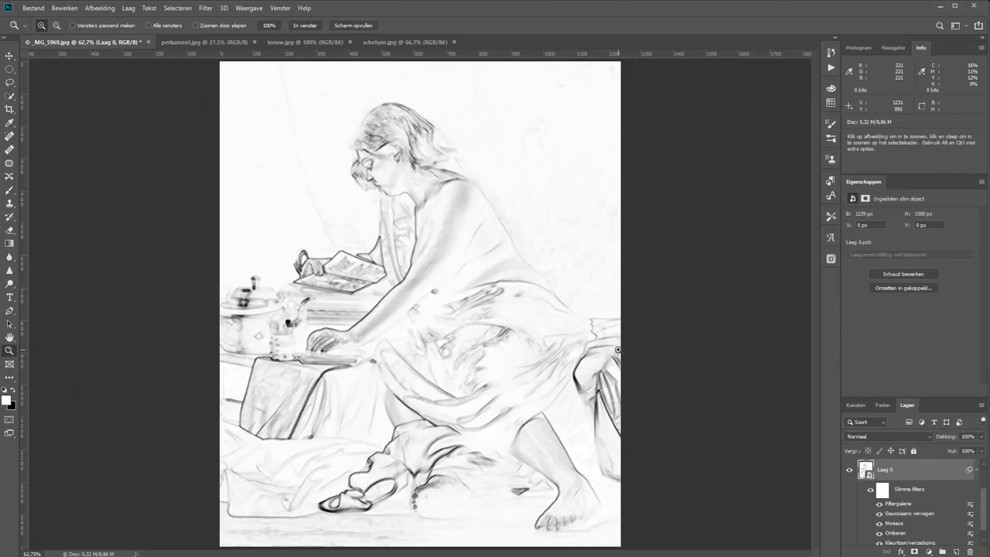
- Sample a dark brown from the lion's mane in leeuw.jpg as foreground, then return to _MG_5969.jpg
click(281, 41)
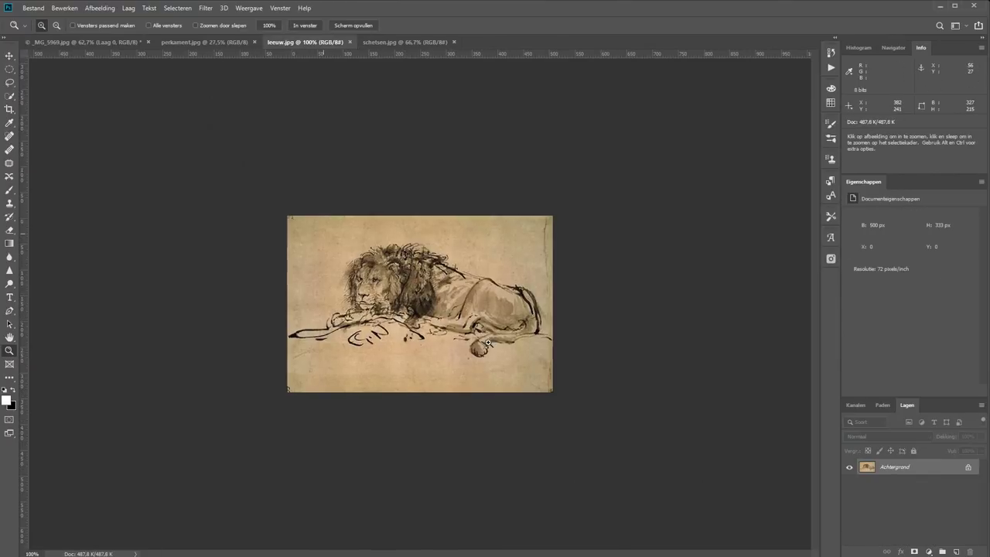
drag(487, 342, 405, 270)
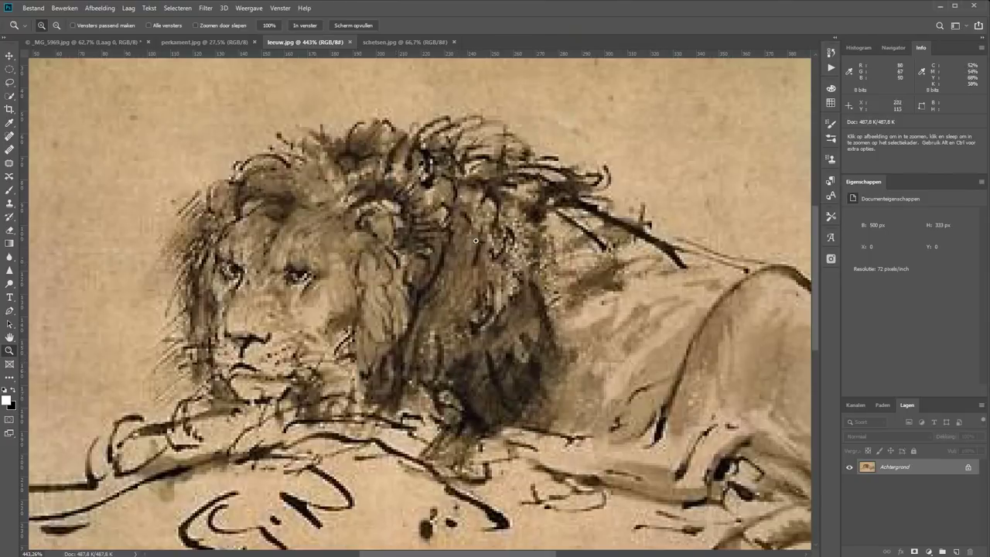
key(i)
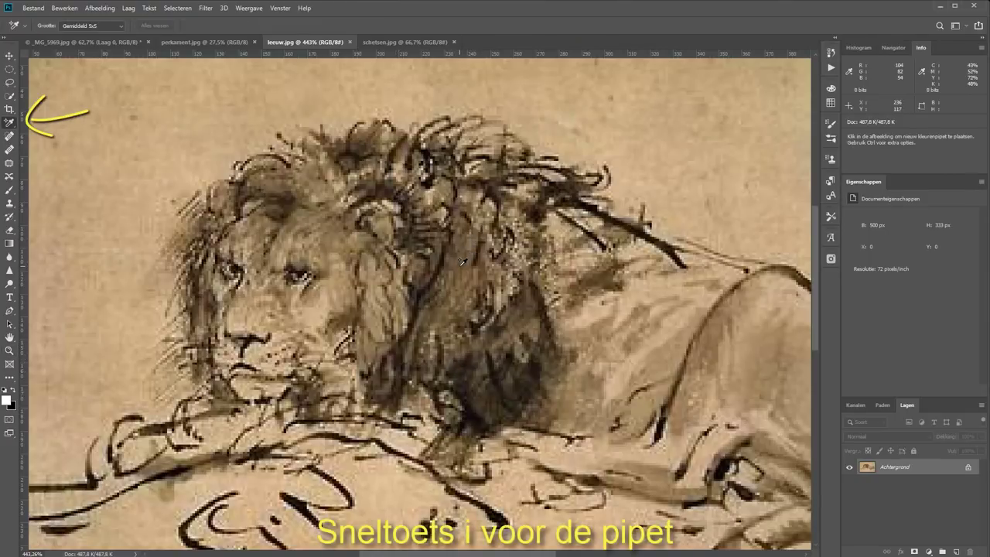
key(shift+i)
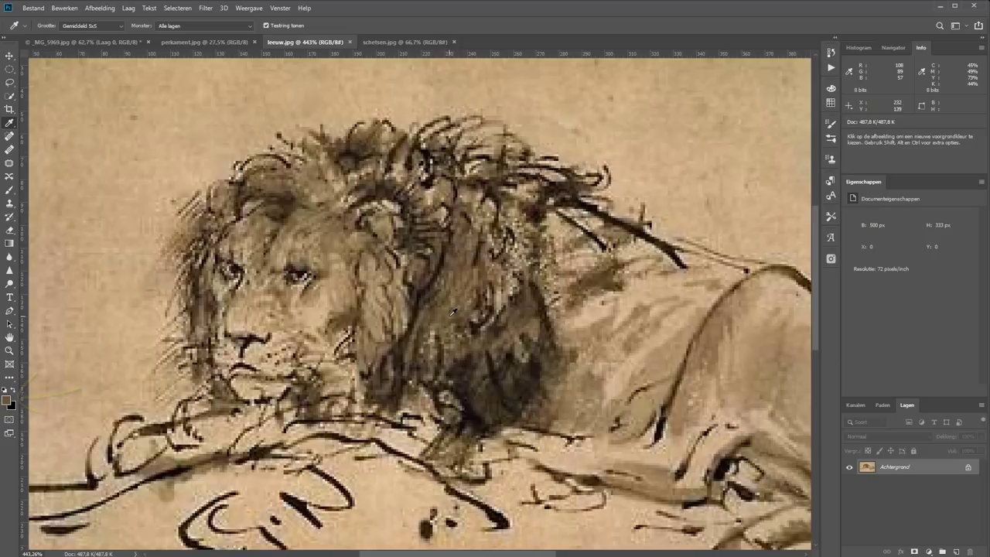
click(62, 43)
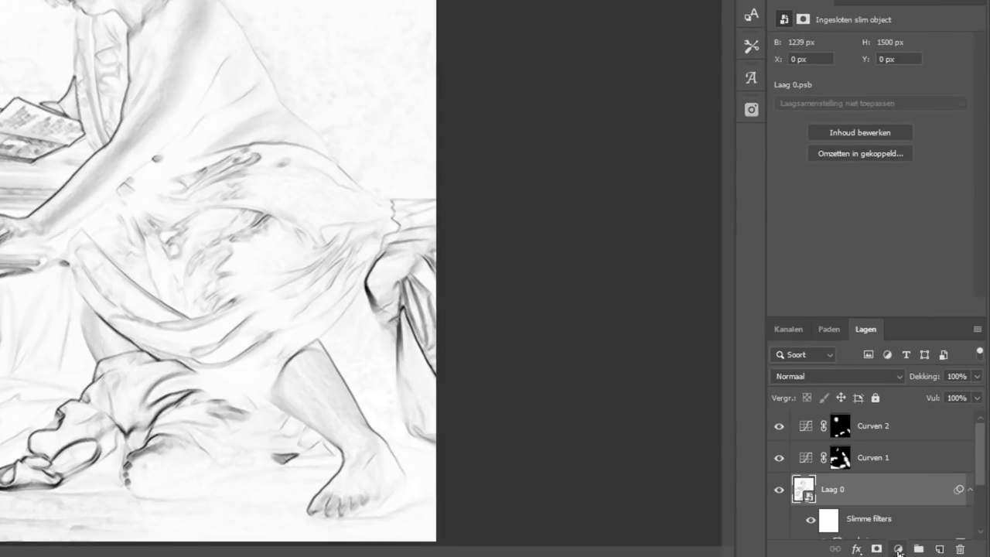
- Add a brown #685337 Volle kleur fill layer, Kleurenvulling 1, and move it above Curven 2
click(897, 548)
click(909, 281)
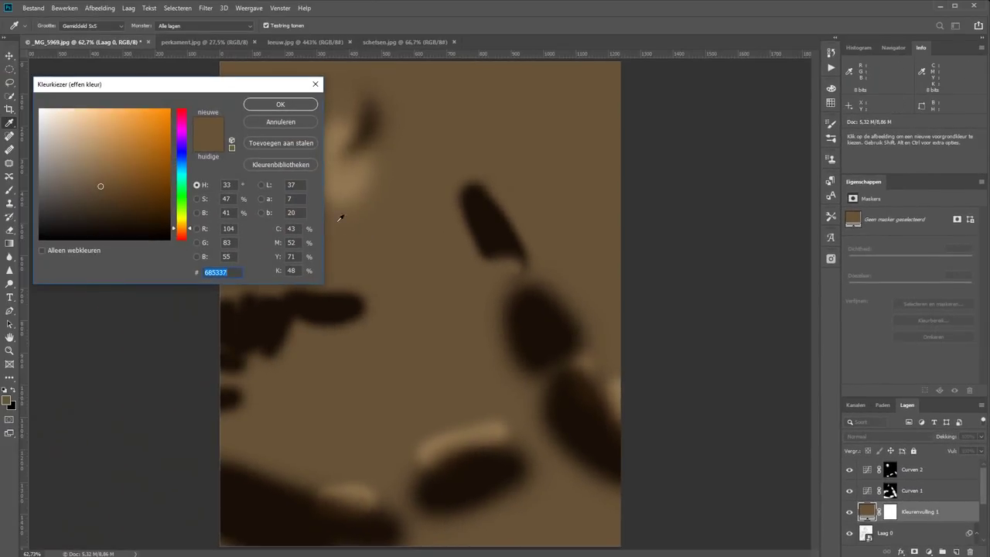
click(279, 106)
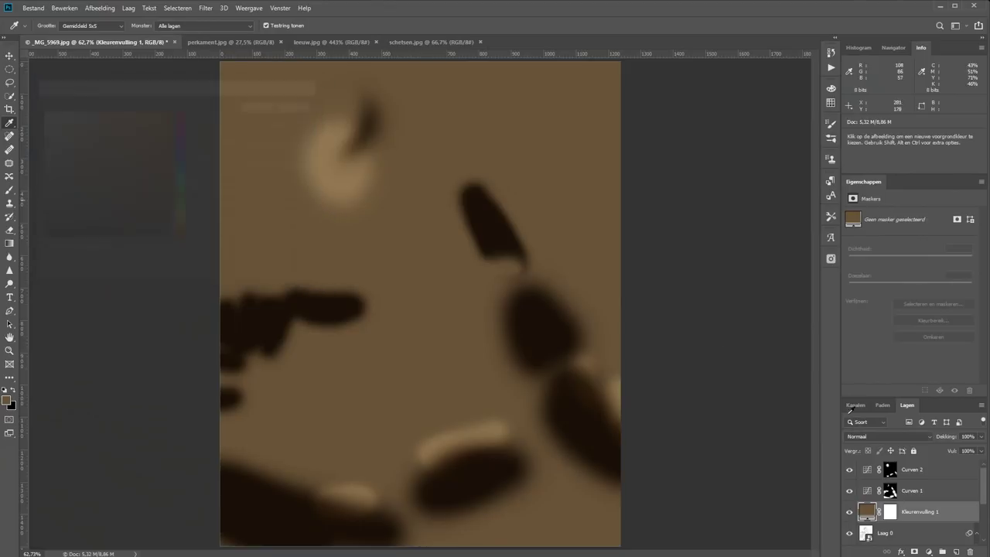
drag(921, 516, 931, 465)
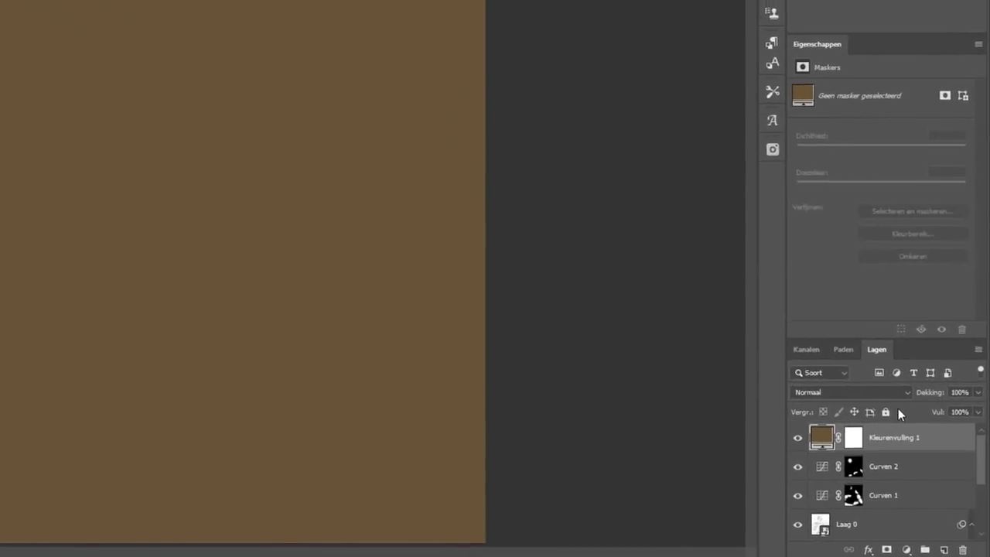
click(865, 375)
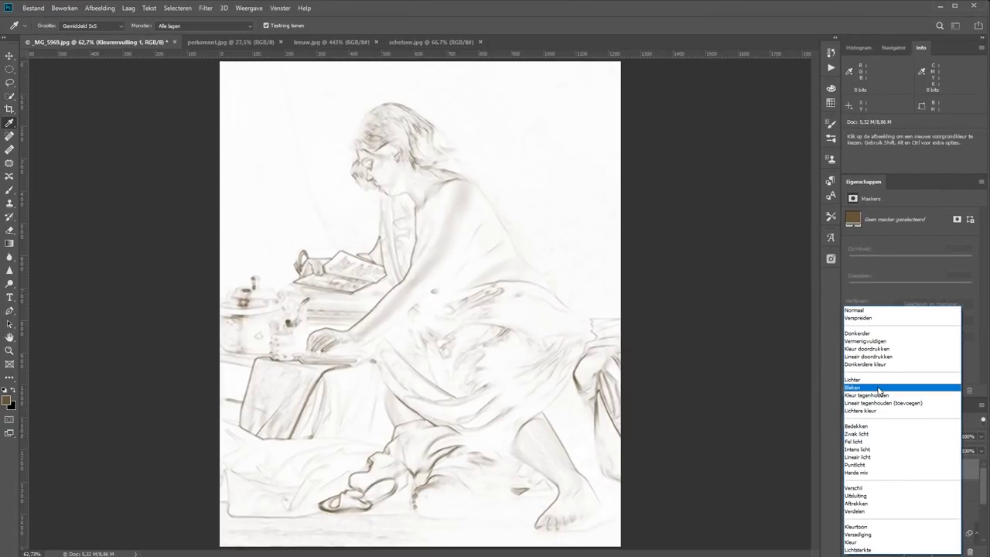
- Set Kleurenvulling 1 to Bleken blend mode and toggle its visibility to compare the tint
click(878, 387)
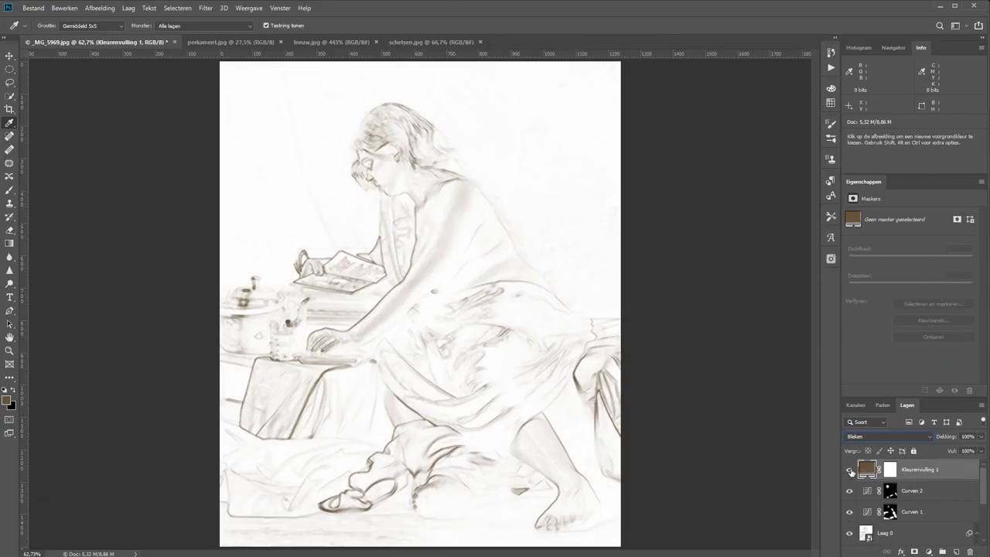
click(850, 469)
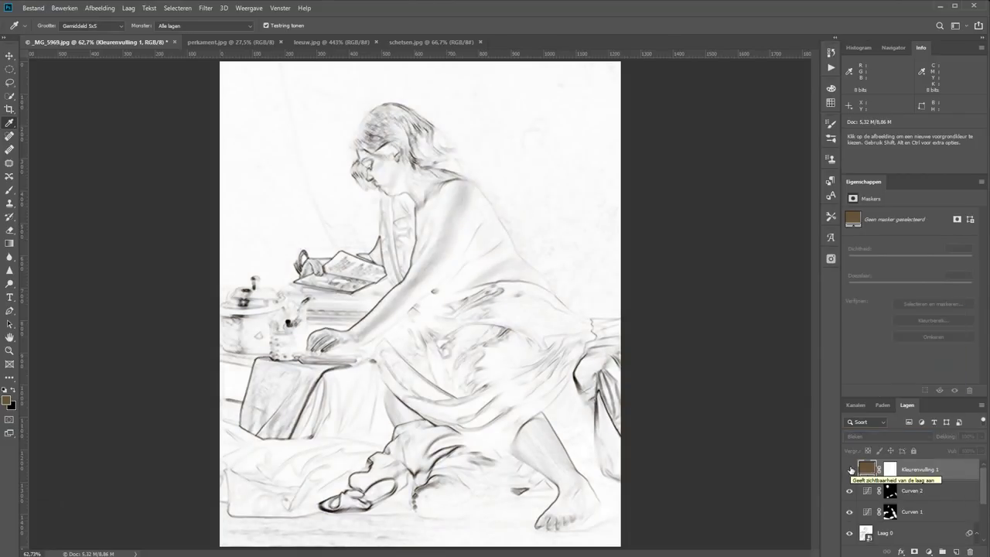
click(850, 469)
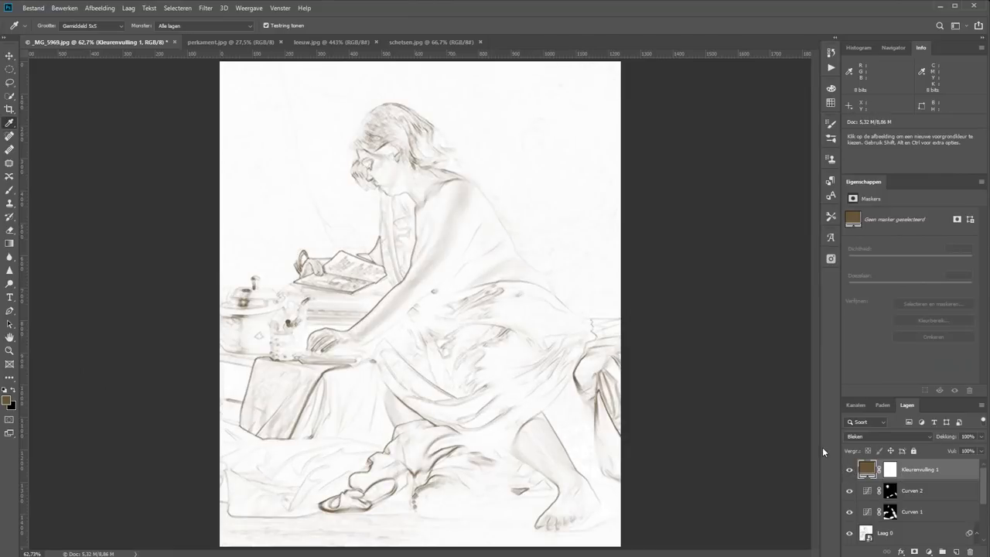
- Add a tan #c1a47a fill layer, Kleurenvulling 2, in Vermenigvuldigen blend mode
click(317, 42)
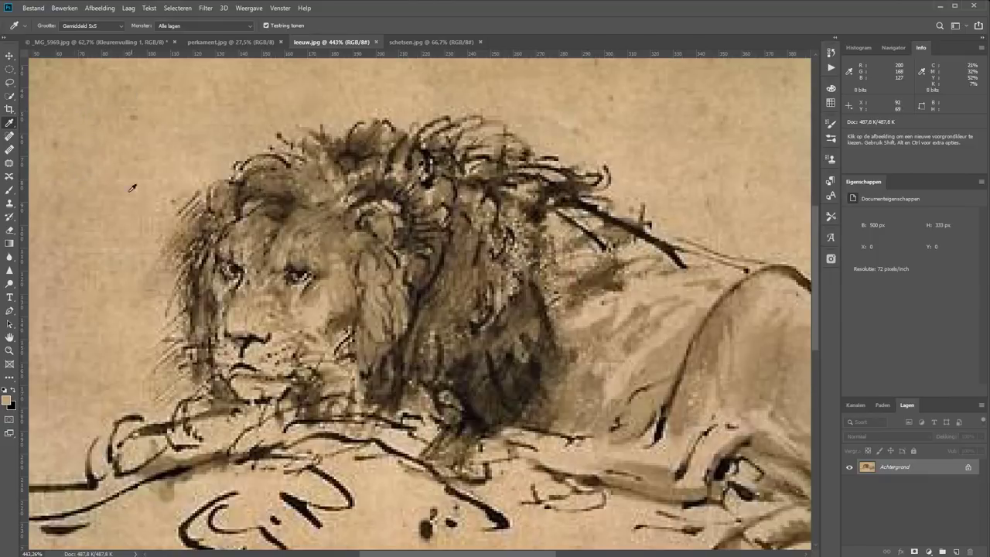
click(99, 41)
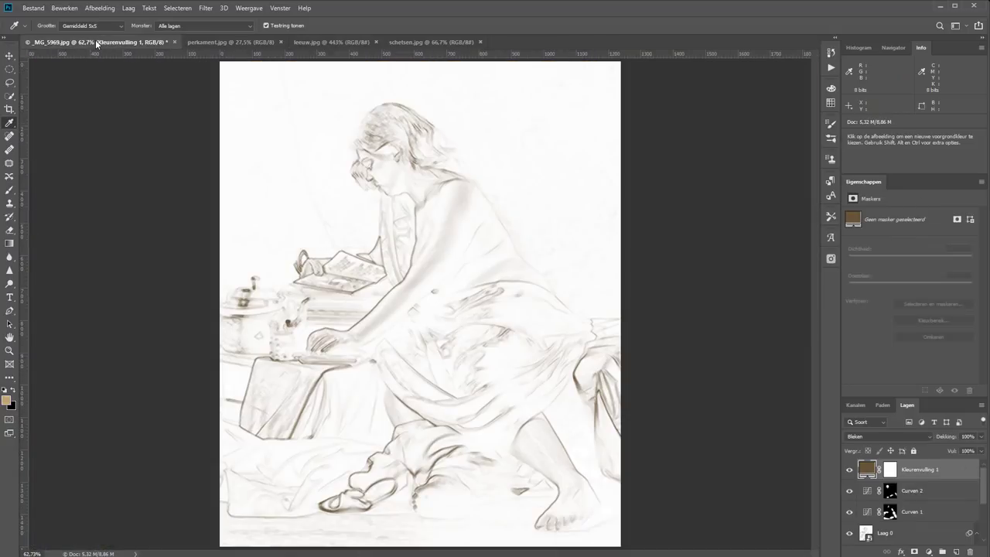
click(928, 551)
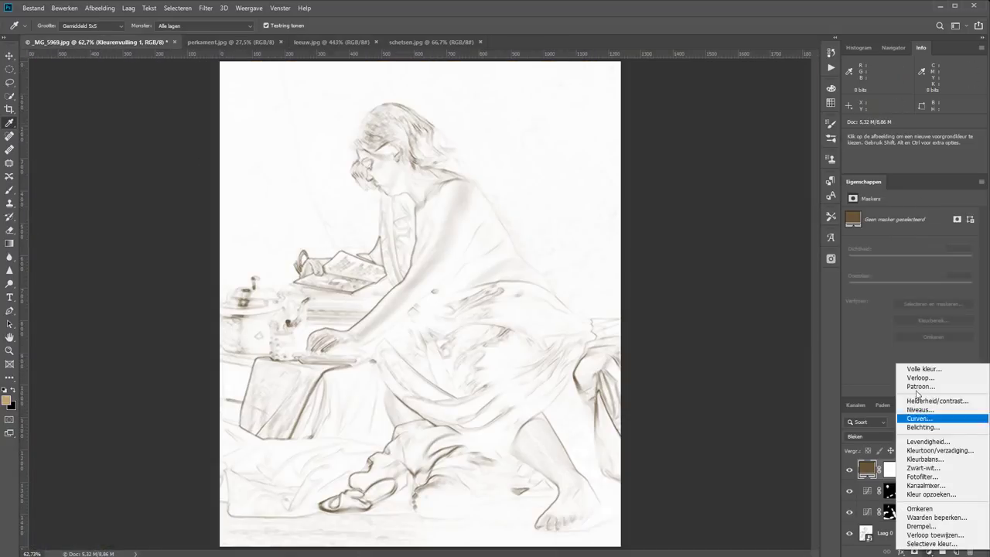
click(928, 369)
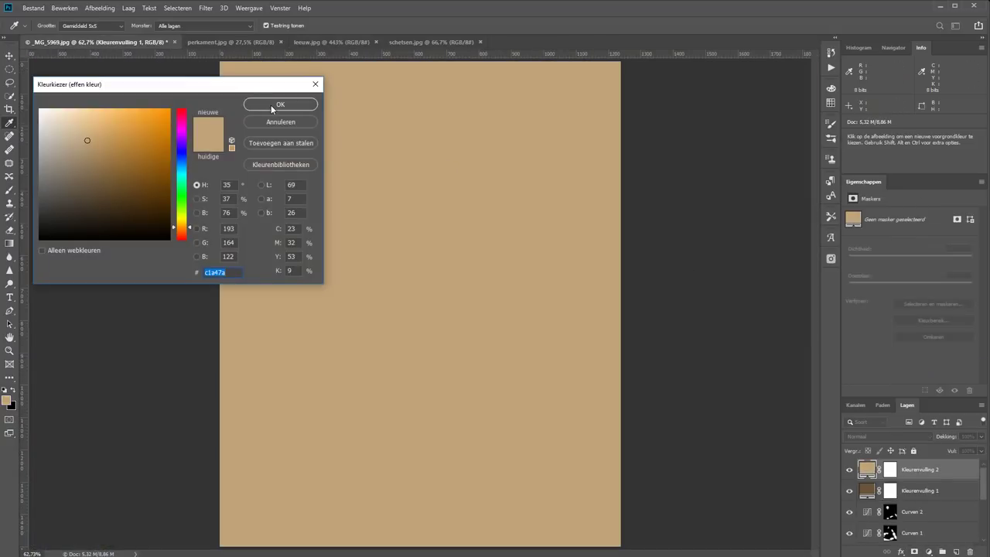
click(268, 104)
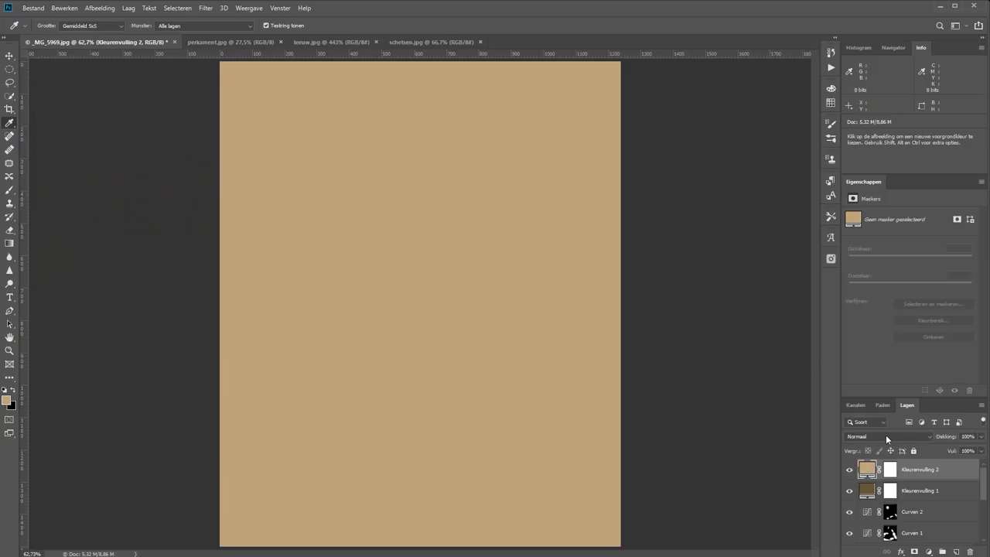
click(886, 437)
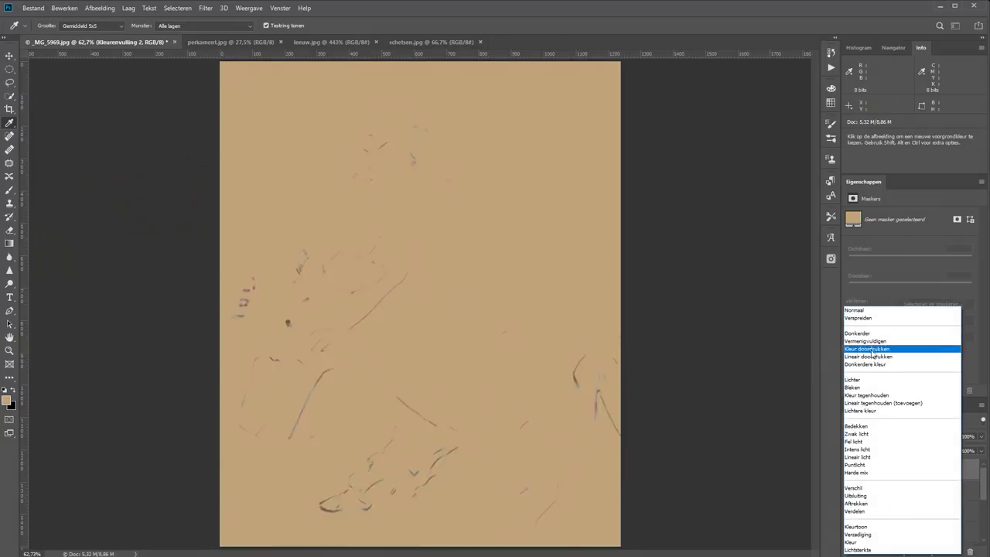
click(872, 341)
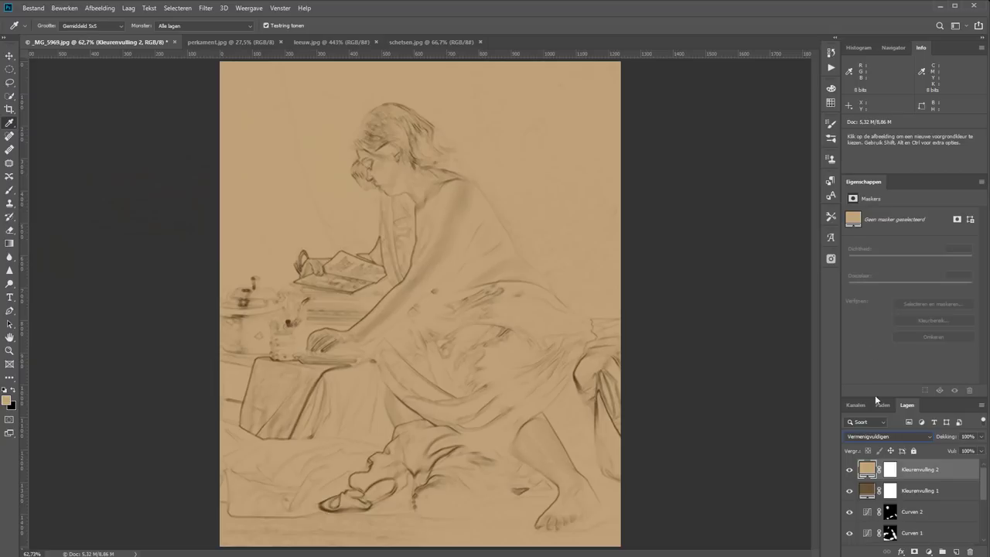
- Raise the Niveaus smart filter's black input level to 158 to darken the sketch lines
scroll(913, 499, down, 2)
scroll(914, 497, down, 2)
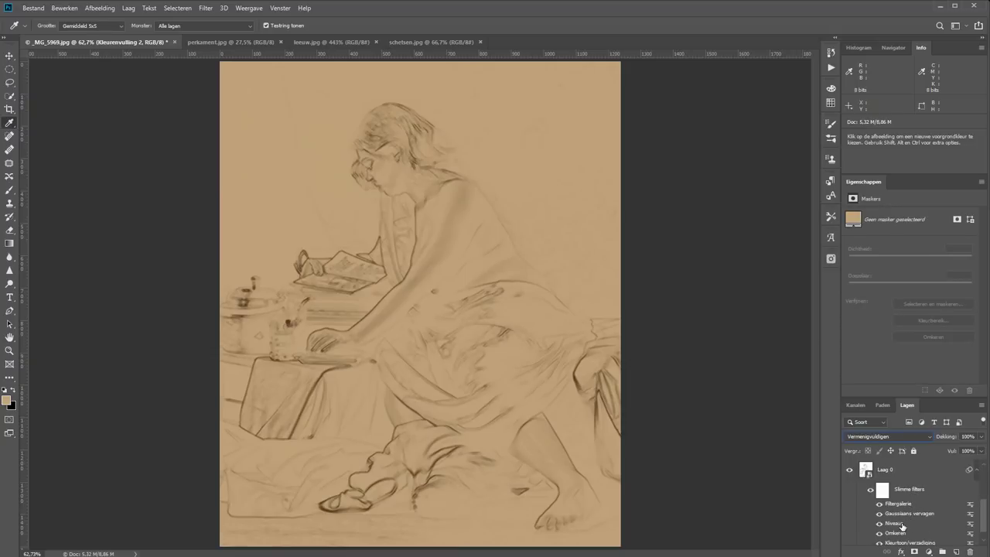
scroll(922, 516, down, 1)
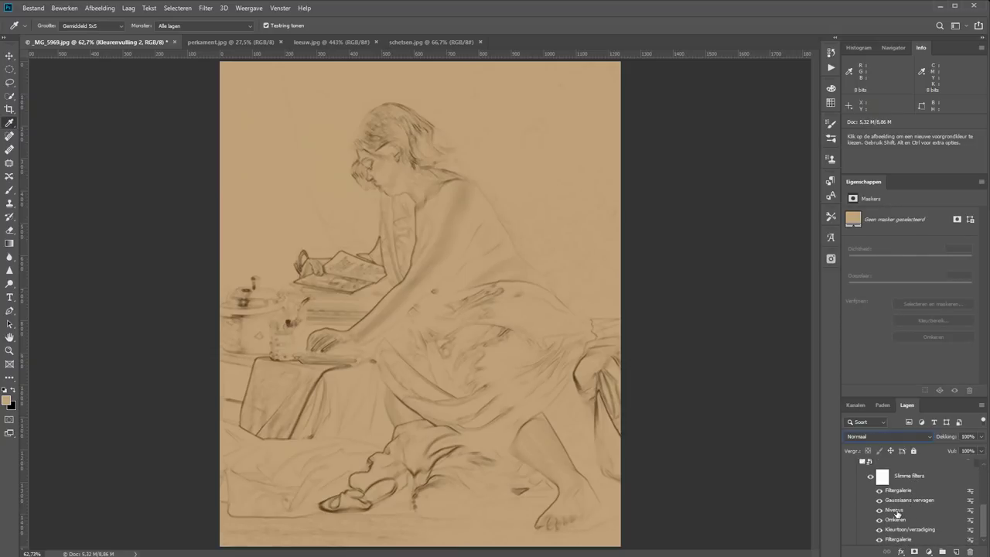
double_click(897, 510)
drag(616, 167, 632, 167)
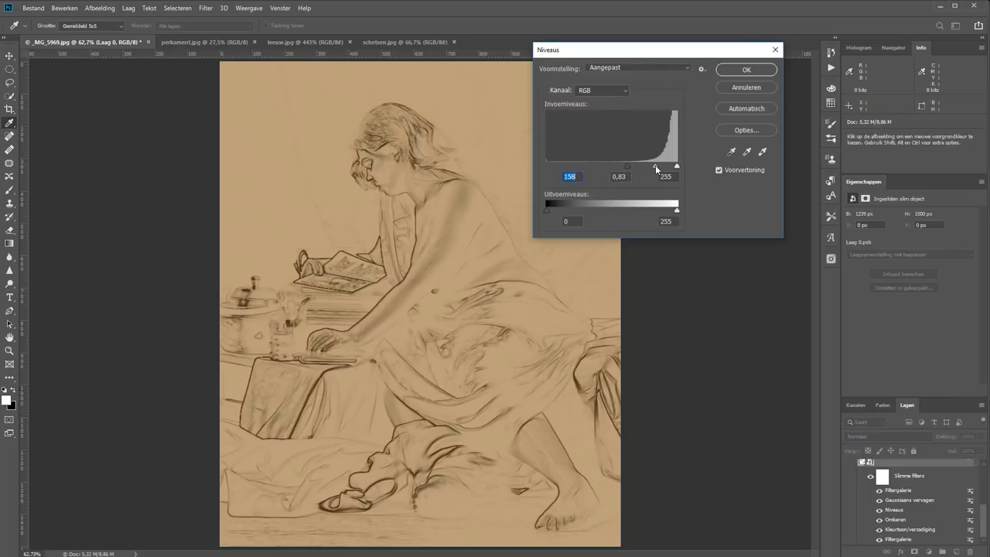
click(746, 70)
- Select the Curven 1 layer mask with the Brush tool active
scroll(903, 508, up, 1)
click(890, 498)
key(b)
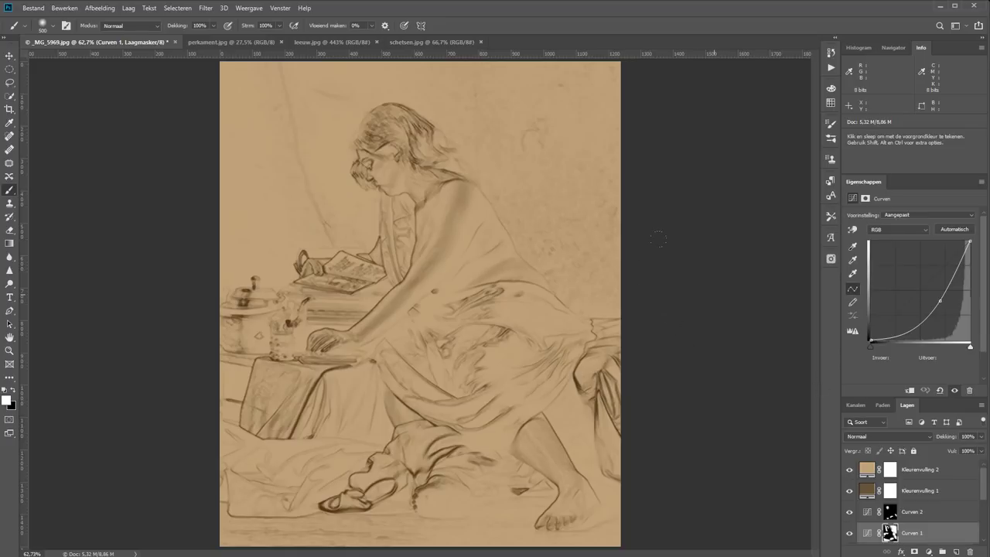
- Copy the perkament.jpg parchment into the sketch document as Laag 1 at the top of the stack
click(205, 42)
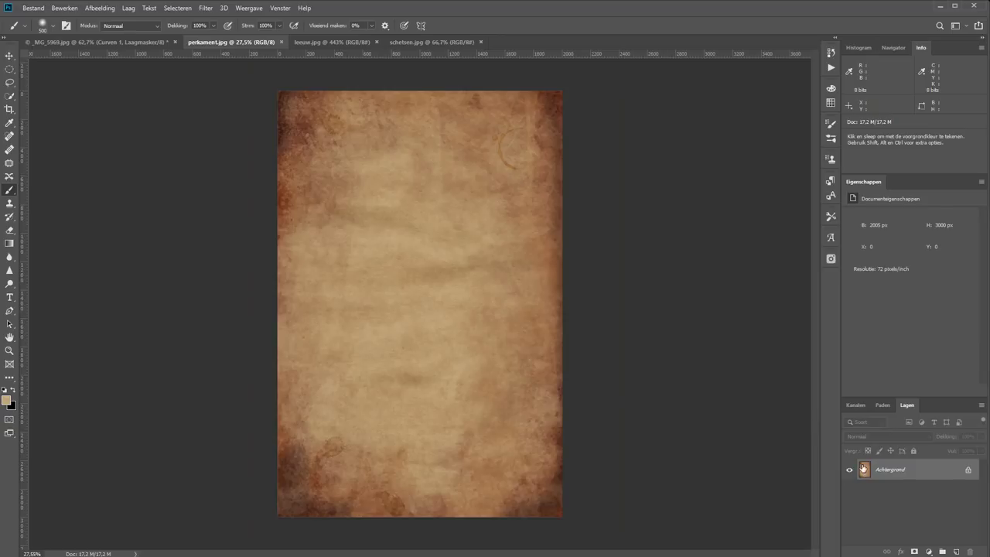
mouse_move(863, 468)
mouse_down()
mouse_move(109, 41)
mouse_move(420, 294)
mouse_up()
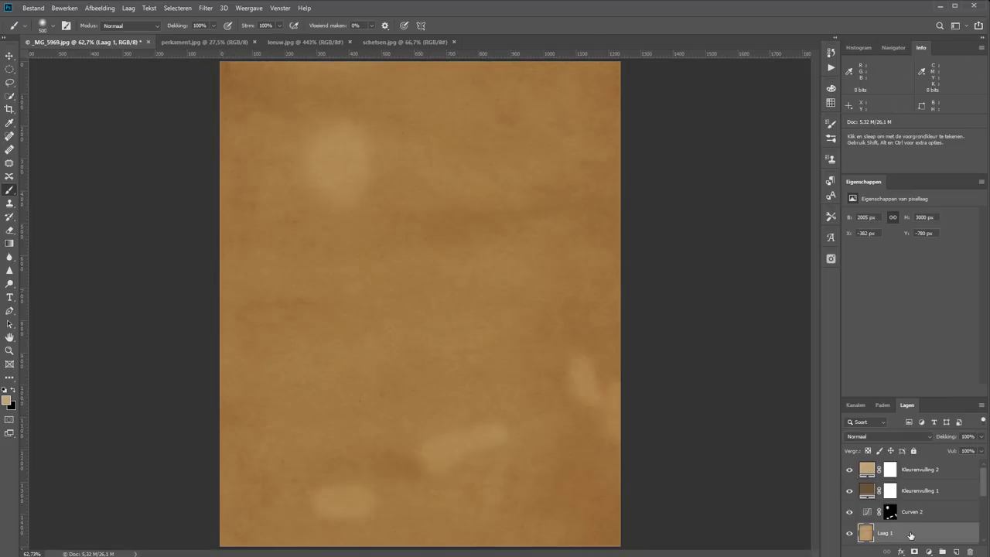
drag(911, 535, 916, 464)
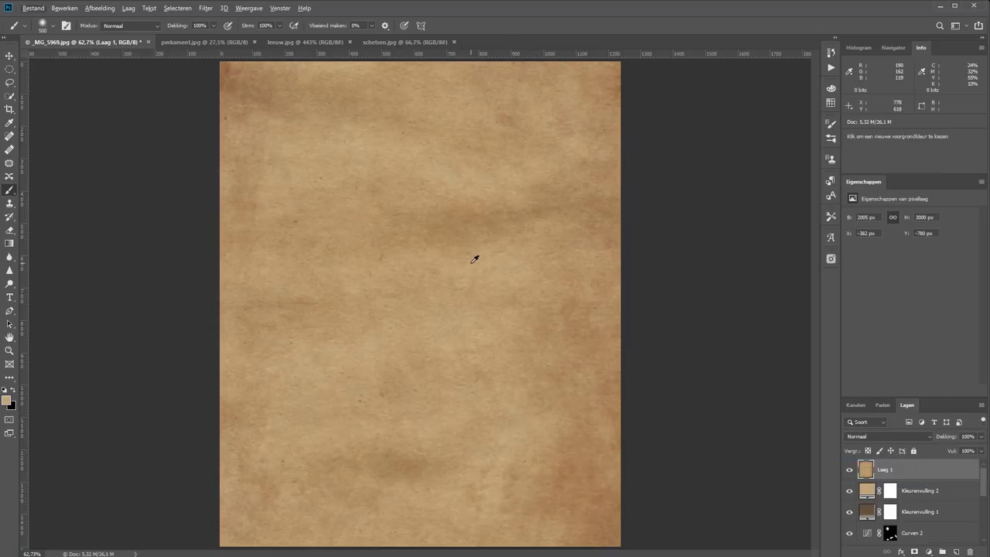
- Scale the parchment layer down to about 76% (1529,69 × 2288,81 px)
click(8, 57)
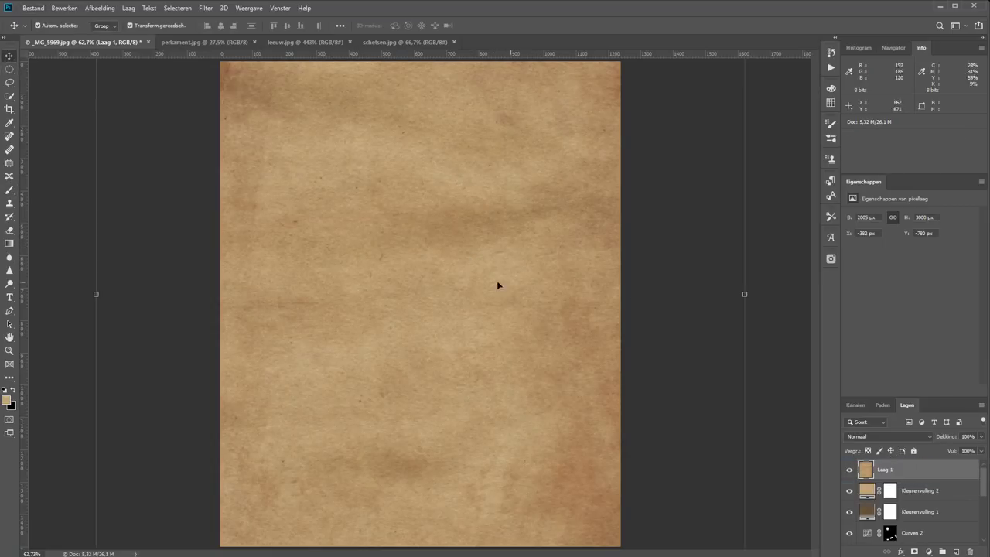
scroll(458, 281, down, 2)
scroll(442, 280, down, 3)
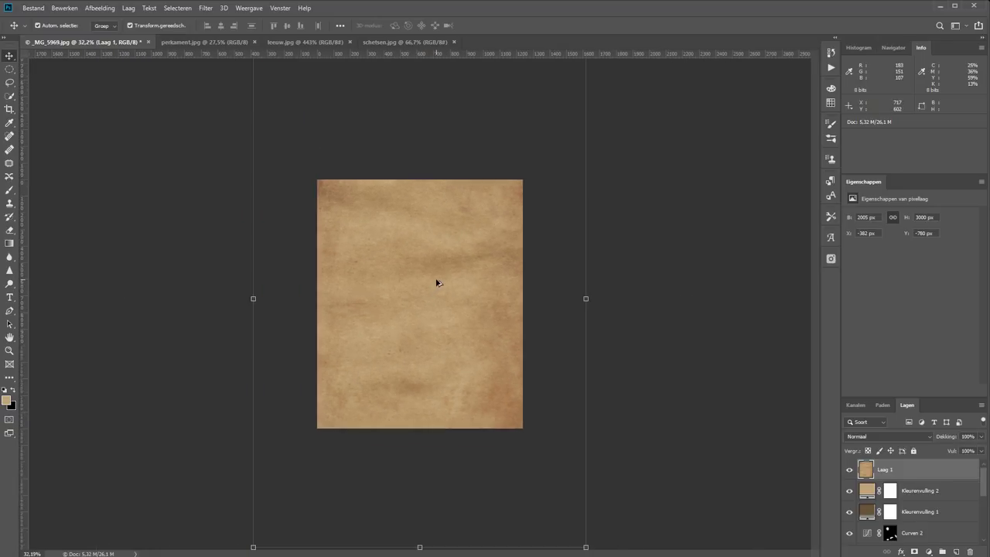
scroll(442, 280, down, 2)
mouse_move(534, 131)
mouse_down()
mouse_move(517, 212)
mouse_move(550, 184)
mouse_up()
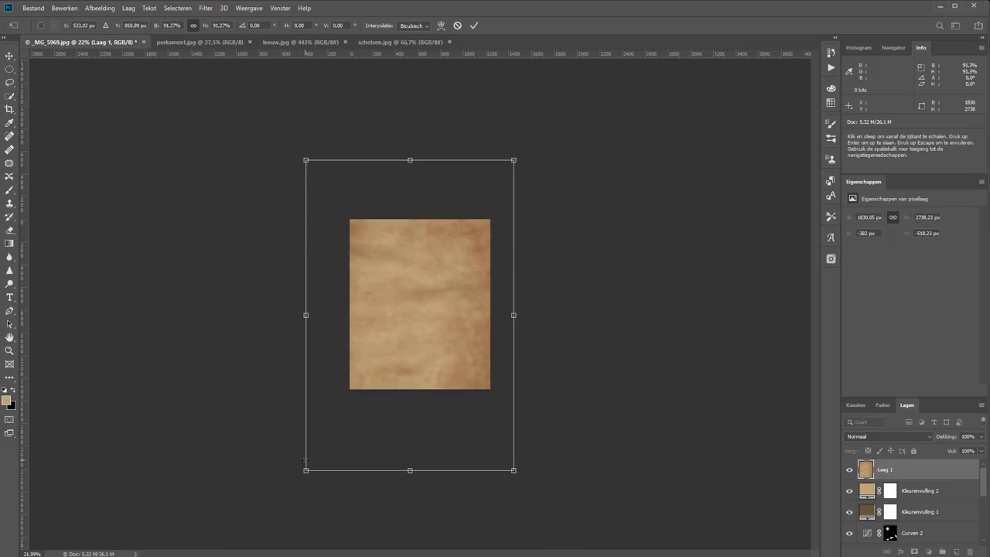
drag(305, 469, 337, 418)
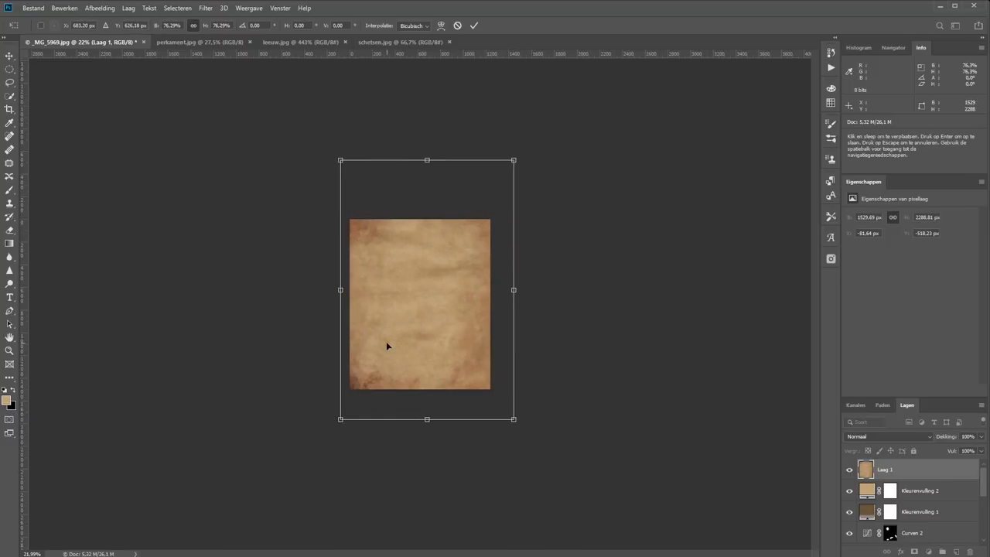
key(Return)
- Clip Laag 1 to Kleurenvulling 2 and set its opacity to 48%
key(z)
click(416, 306)
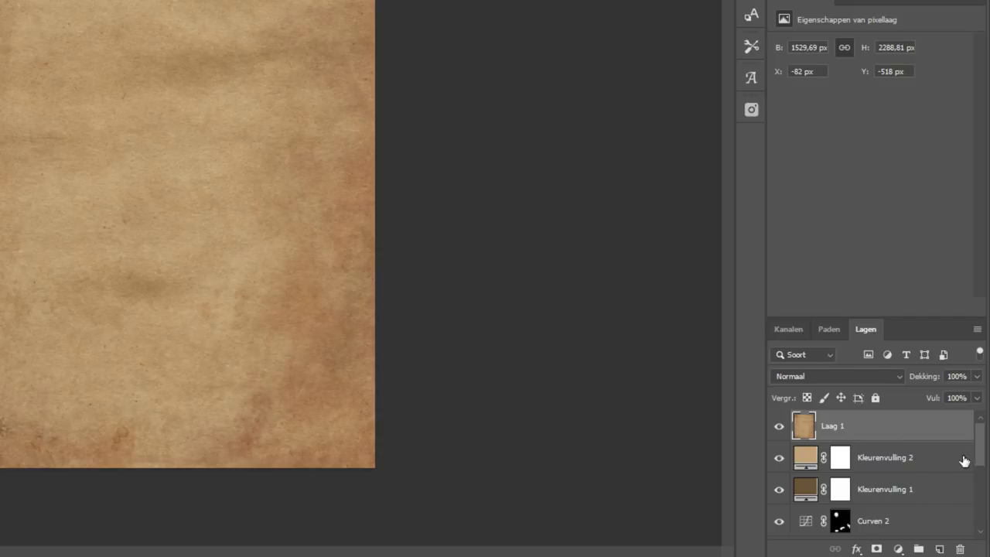
alt+click(917, 435)
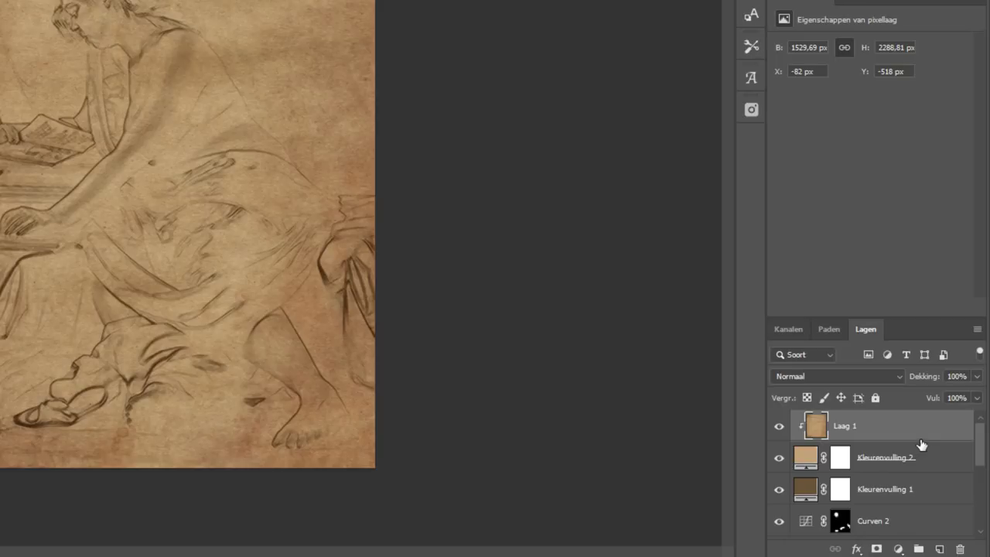
drag(934, 379, 893, 387)
key(Return)
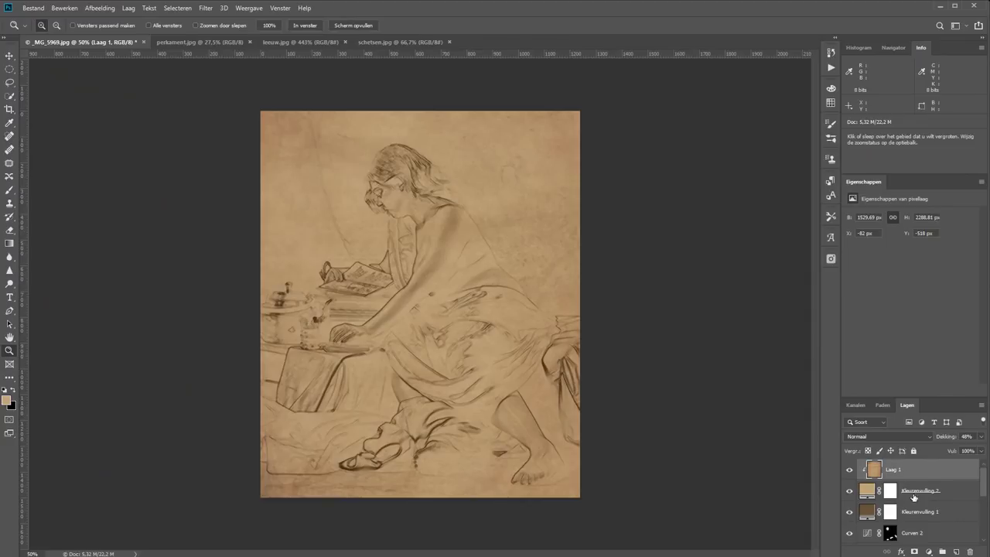
- Add a Curven 3 adjustment layer pulling the curve down (153→106) to darken the image
click(928, 551)
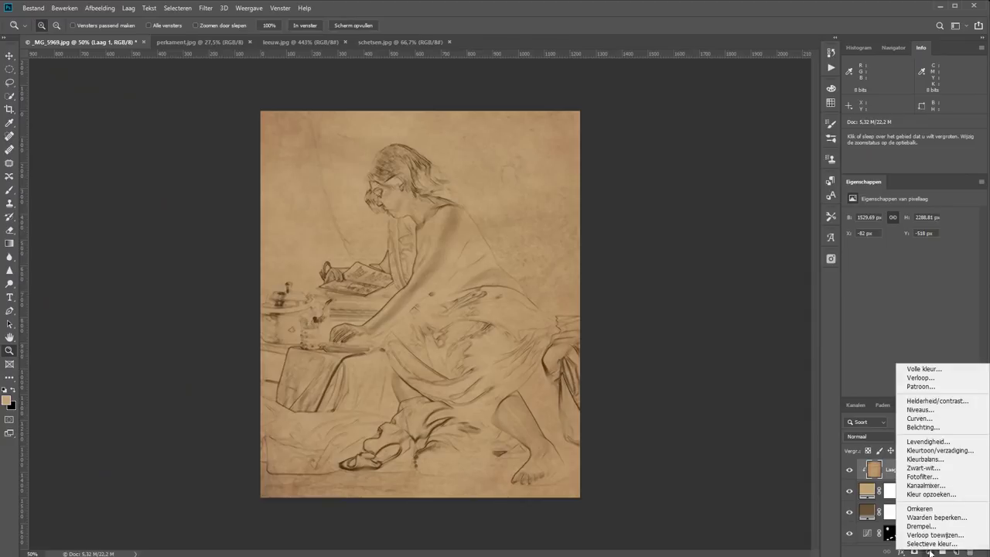
click(932, 421)
drag(931, 281, 930, 298)
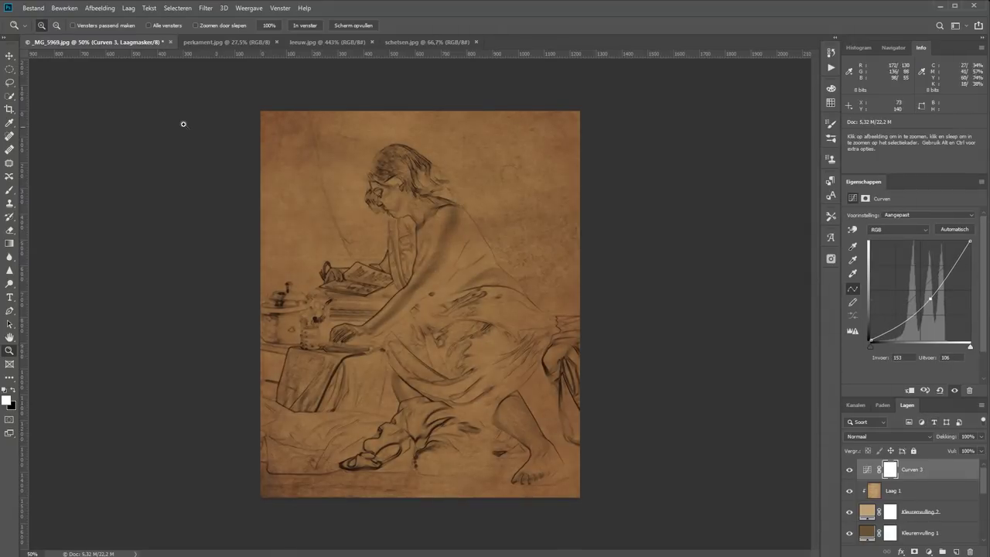
- Mask out the darkening inside a large oval around the reading woman
key(m)
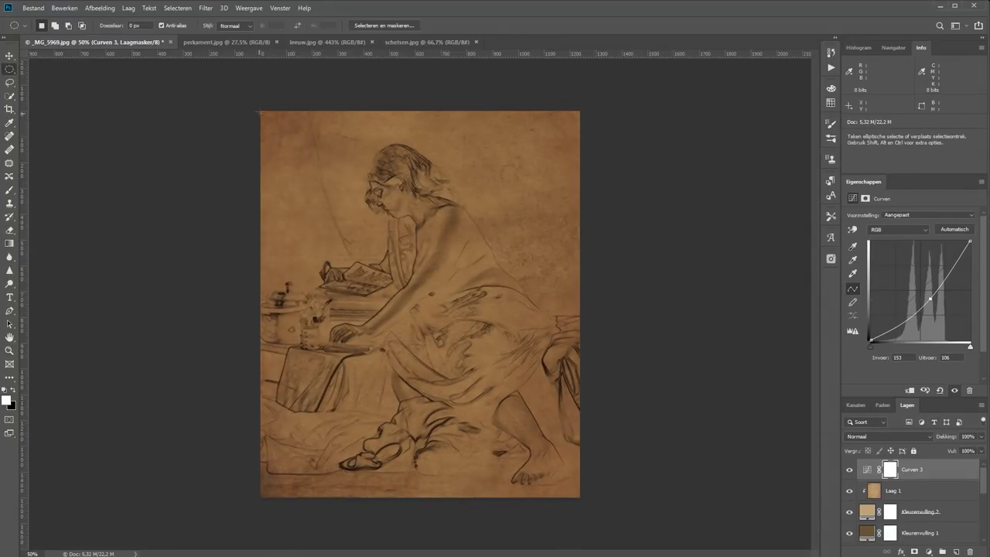
mouse_move(262, 112)
mouse_down()
mouse_move(410, 340)
mouse_move(576, 493)
mouse_up()
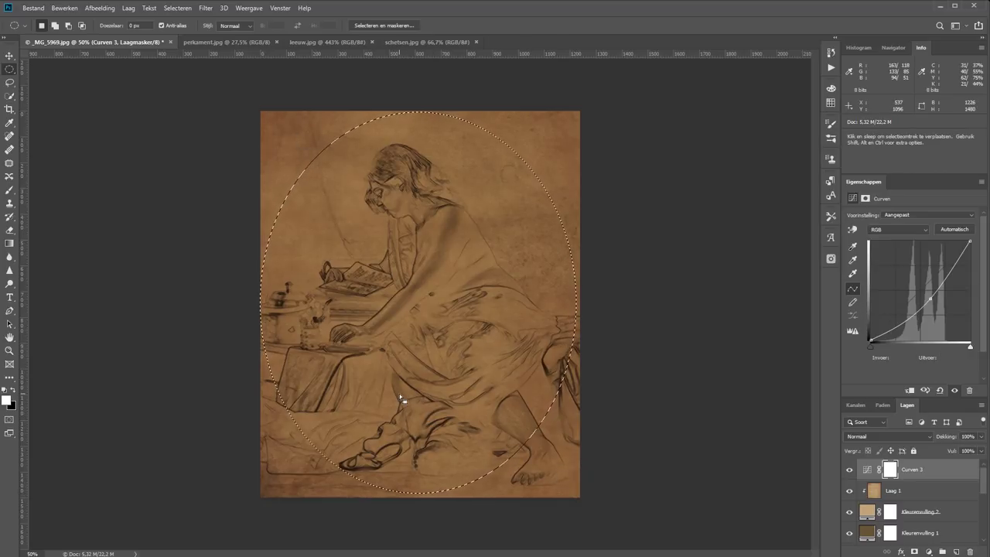
key(Delete)
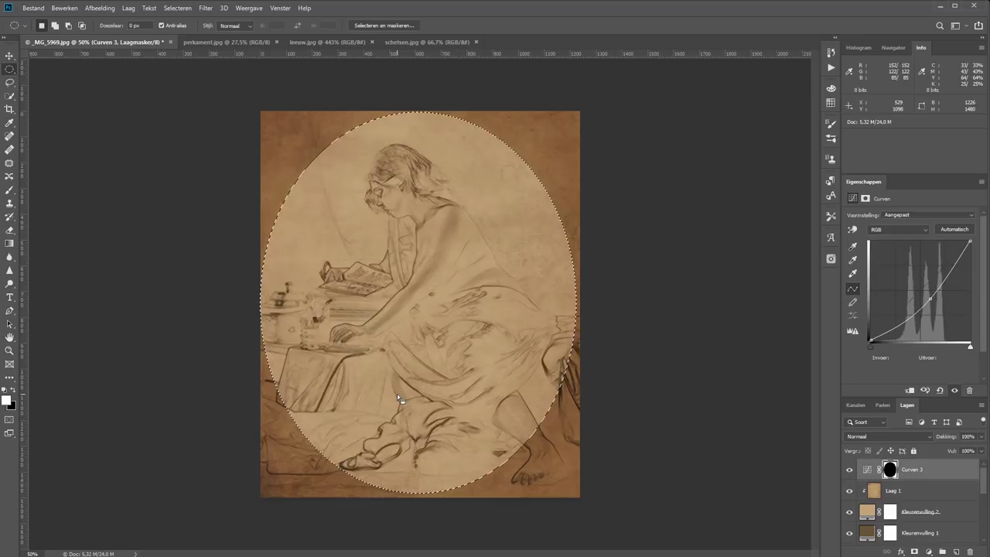
key(ctrl+d)
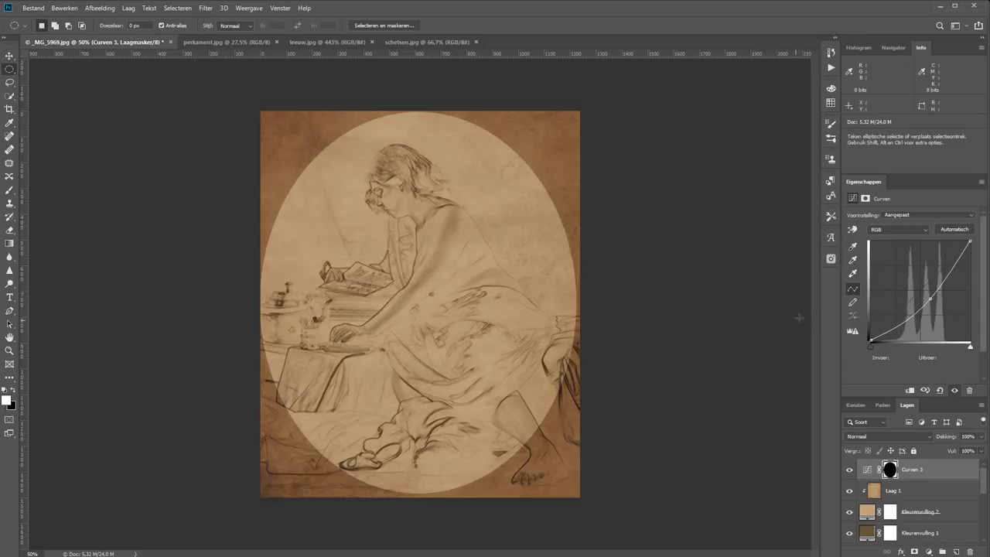
- Feather the Curven 3 mask to 111,7 px and lower the layer opacity to 38%
click(889, 469)
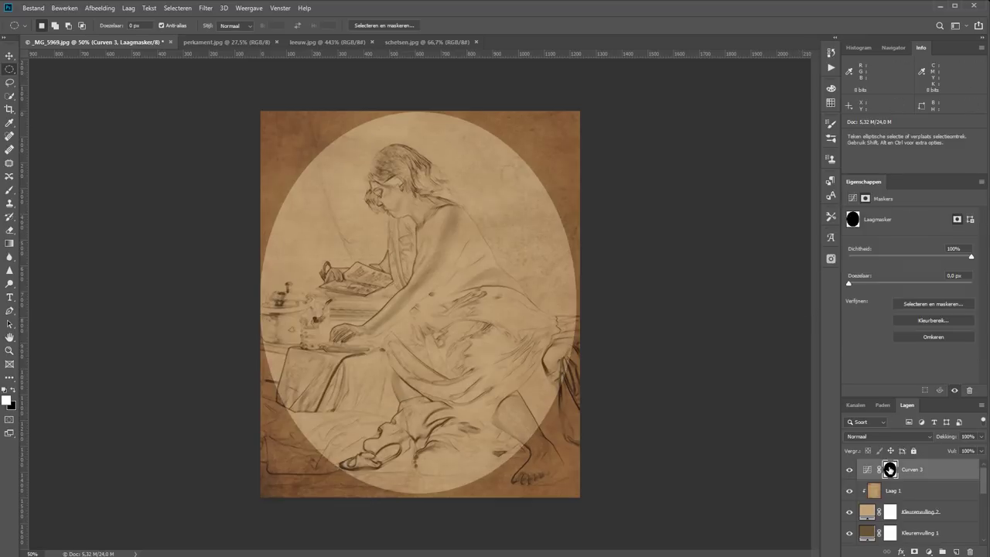
drag(888, 284, 936, 285)
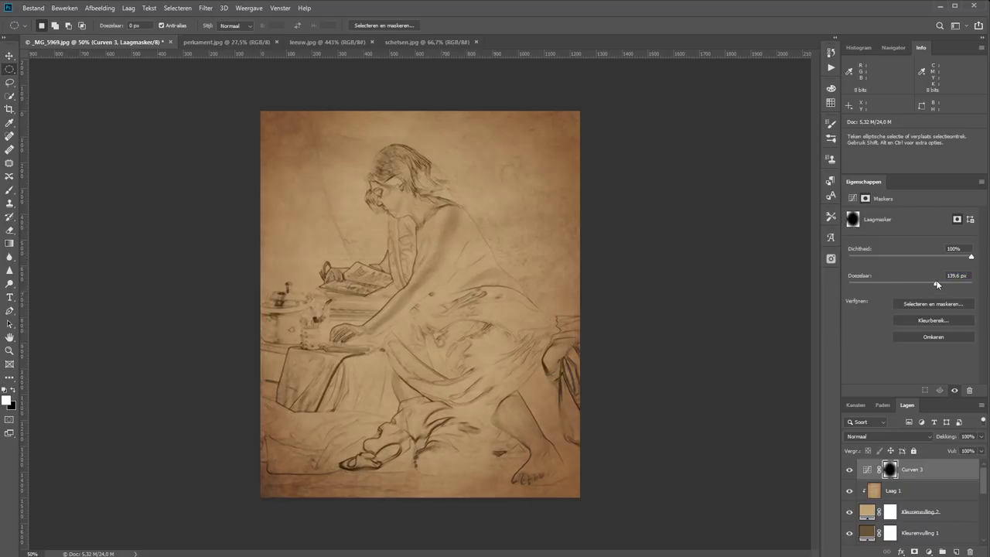
drag(949, 437, 945, 439)
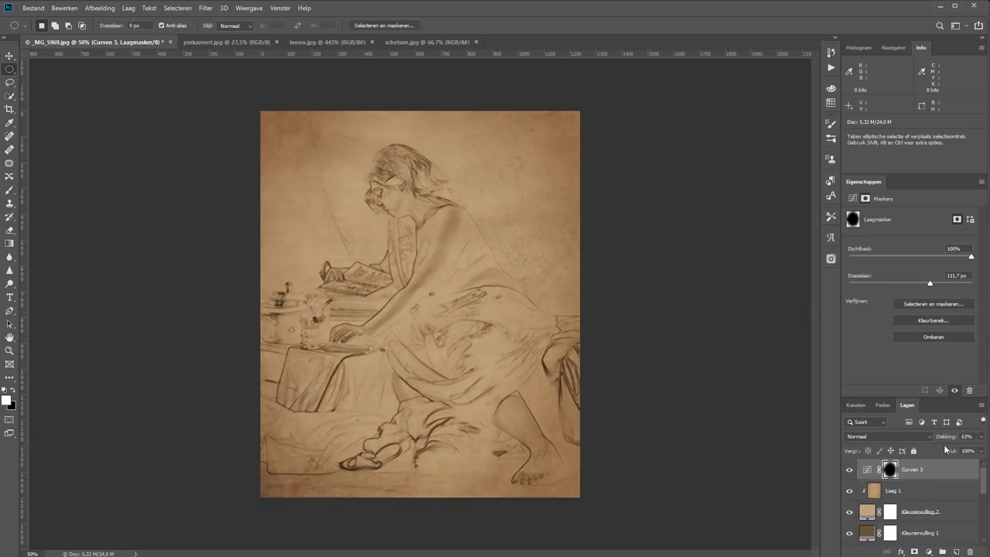
drag(951, 437, 941, 437)
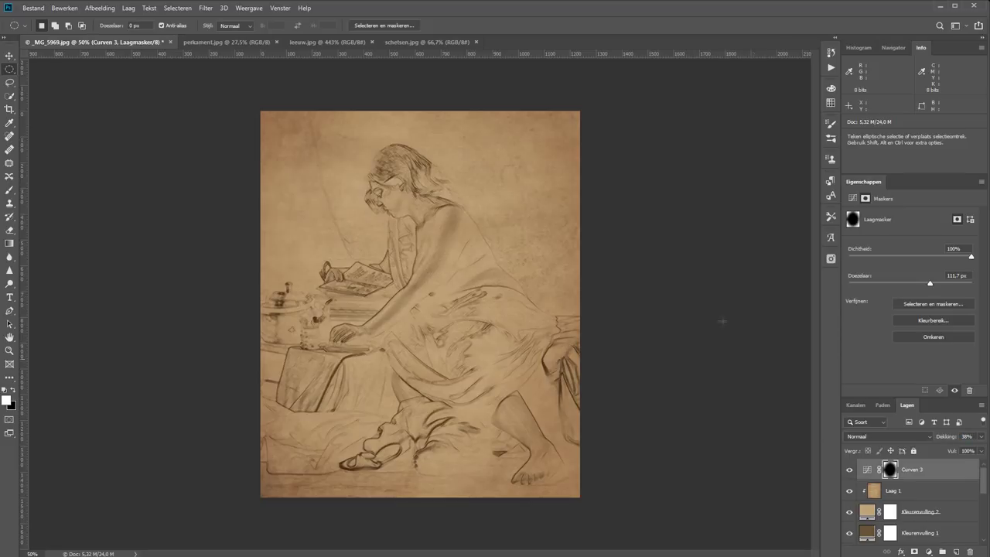